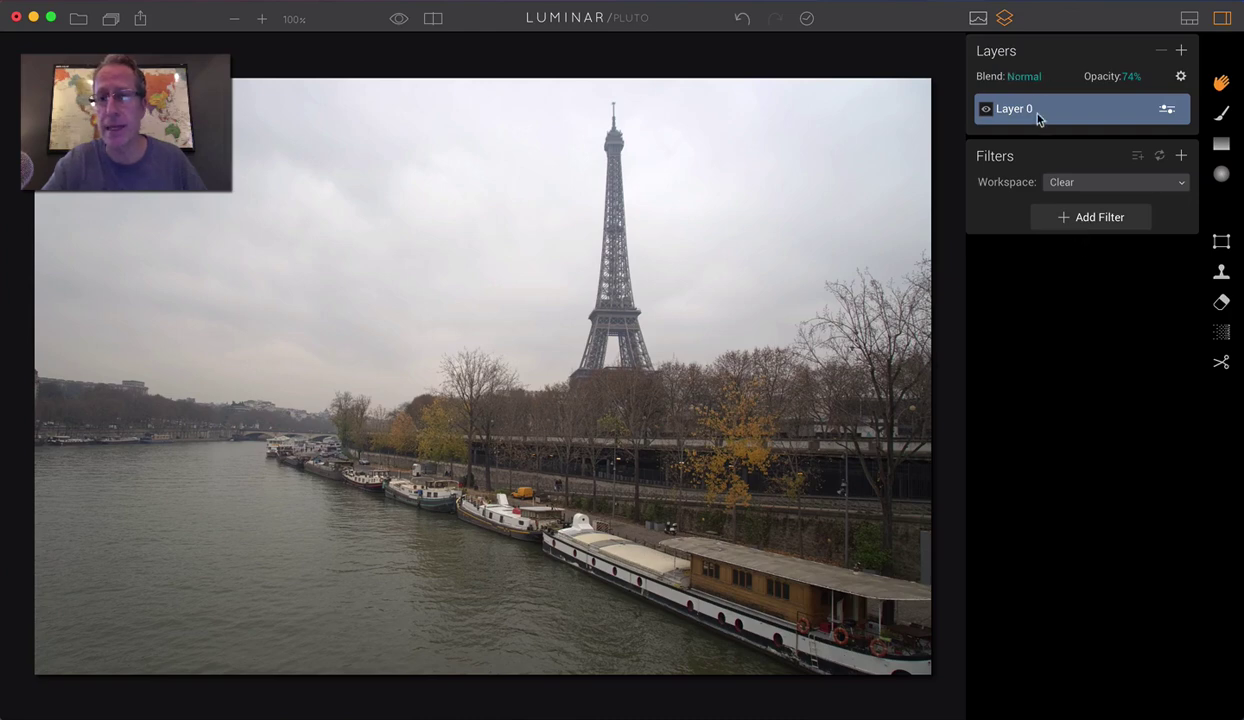
# Add the Color Temperature, Polarizing Filter, Saturation / Vibrance and Tone filters
pyautogui.click(1005, 20)
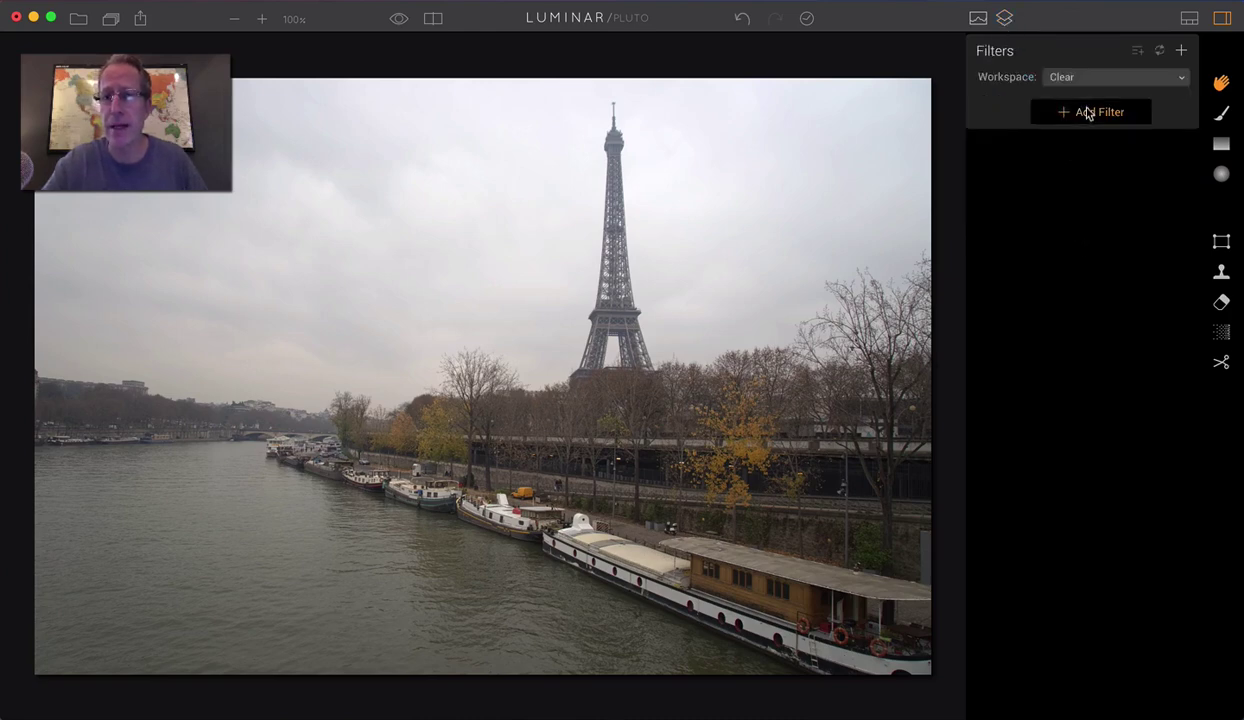
pyautogui.click(1088, 113)
pyautogui.scroll(5, 884, 264)
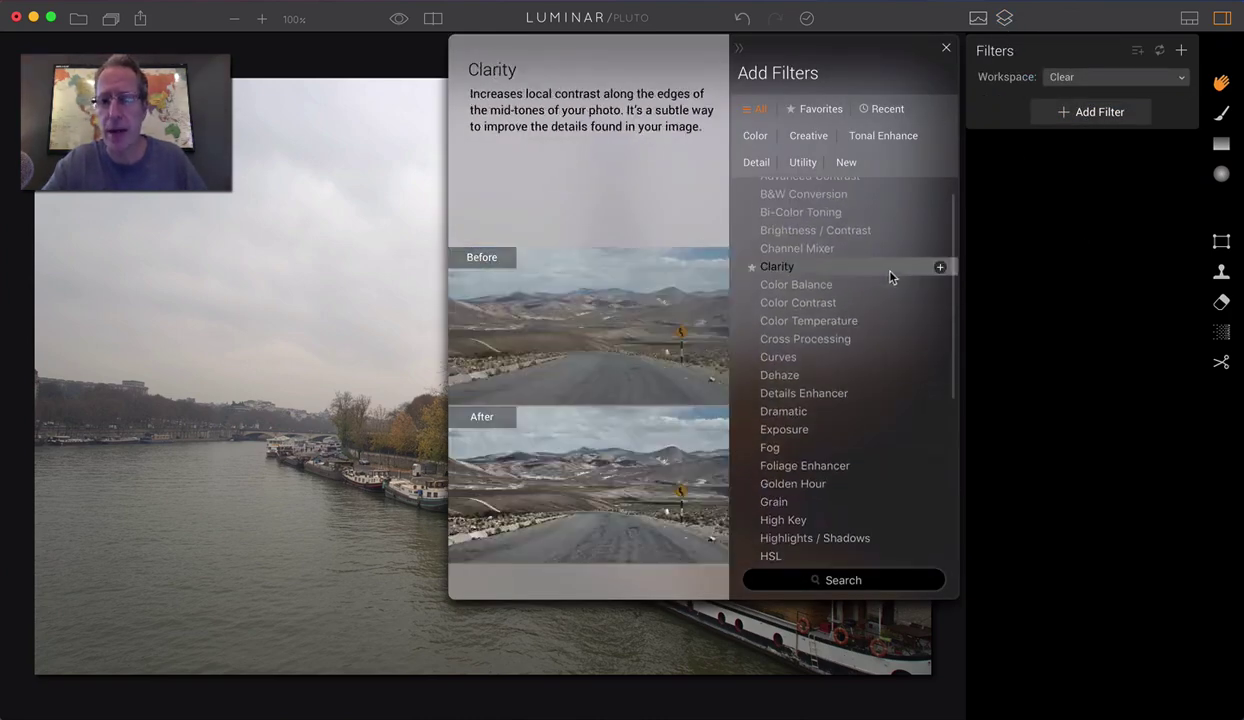
pyautogui.click(940, 322)
pyautogui.scroll(-4, 913, 405)
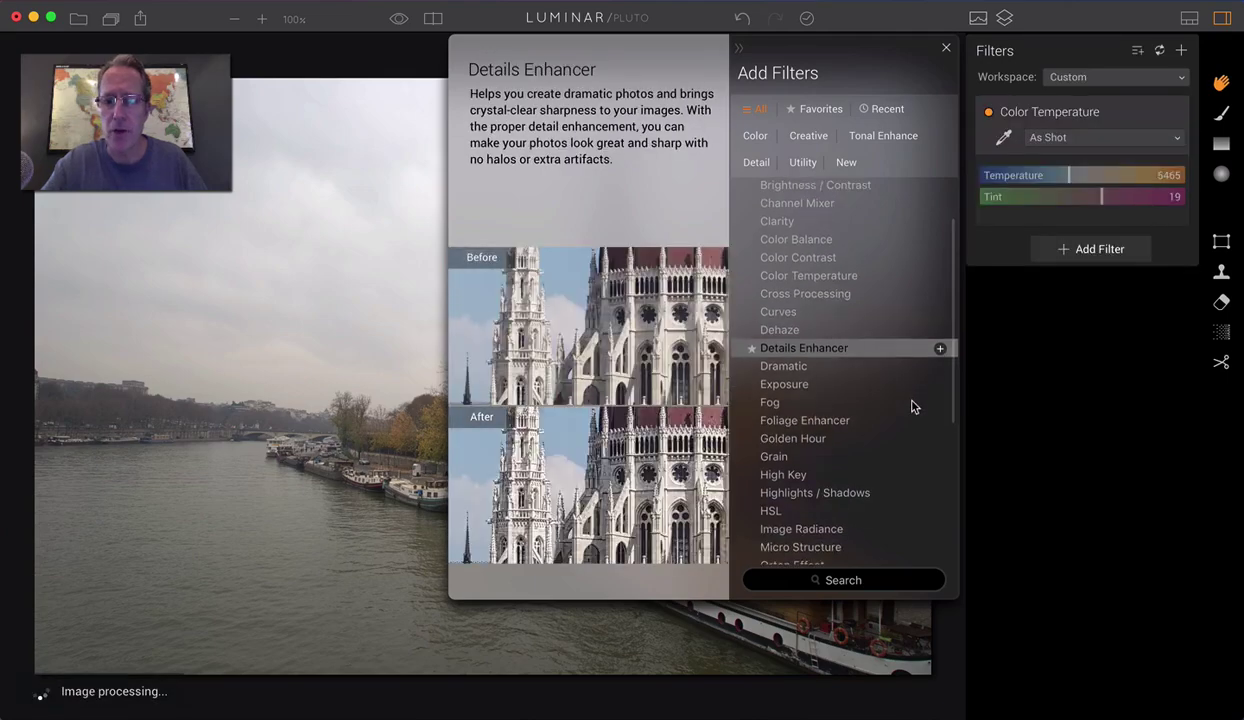
pyautogui.scroll(-6, 913, 405)
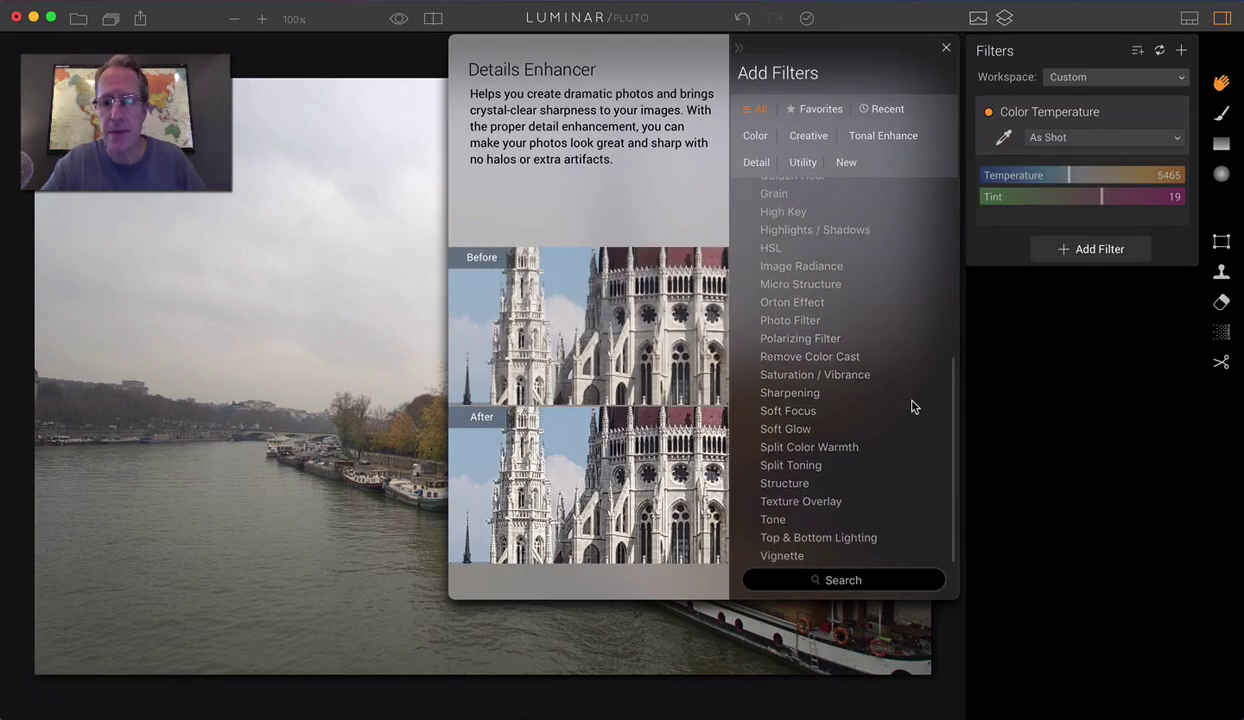
pyautogui.click(939, 339)
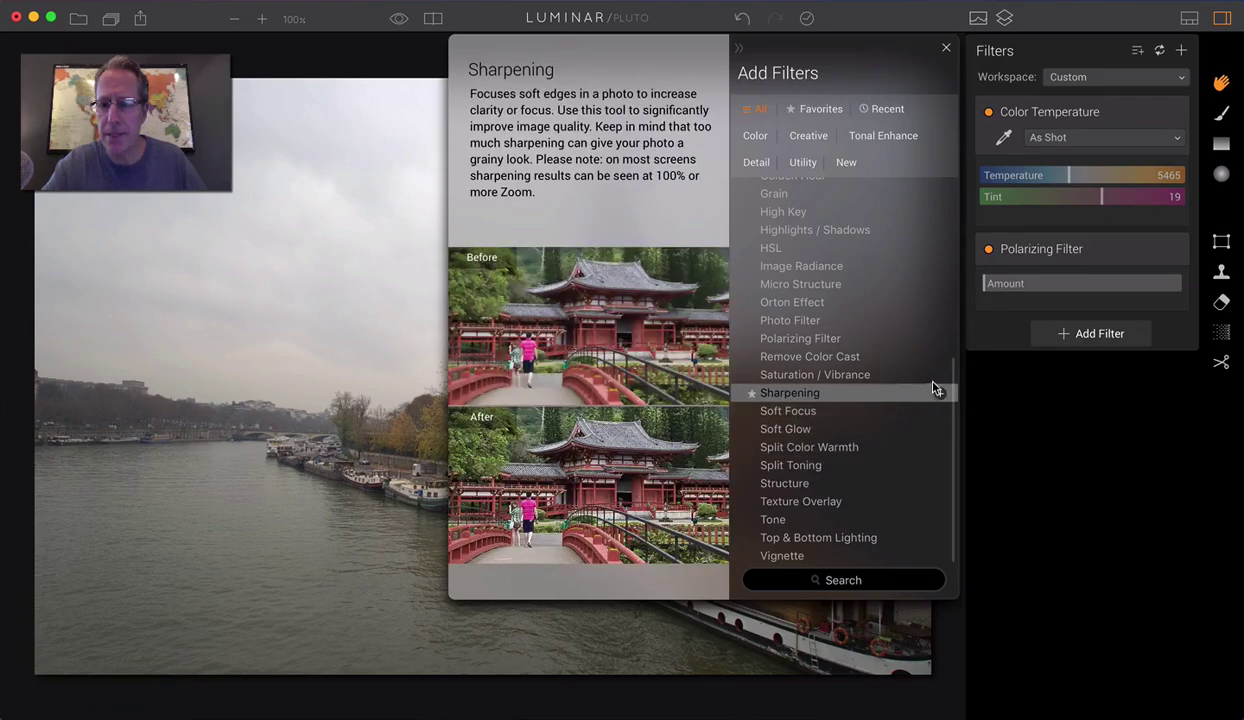
pyautogui.click(939, 376)
pyautogui.click(779, 521)
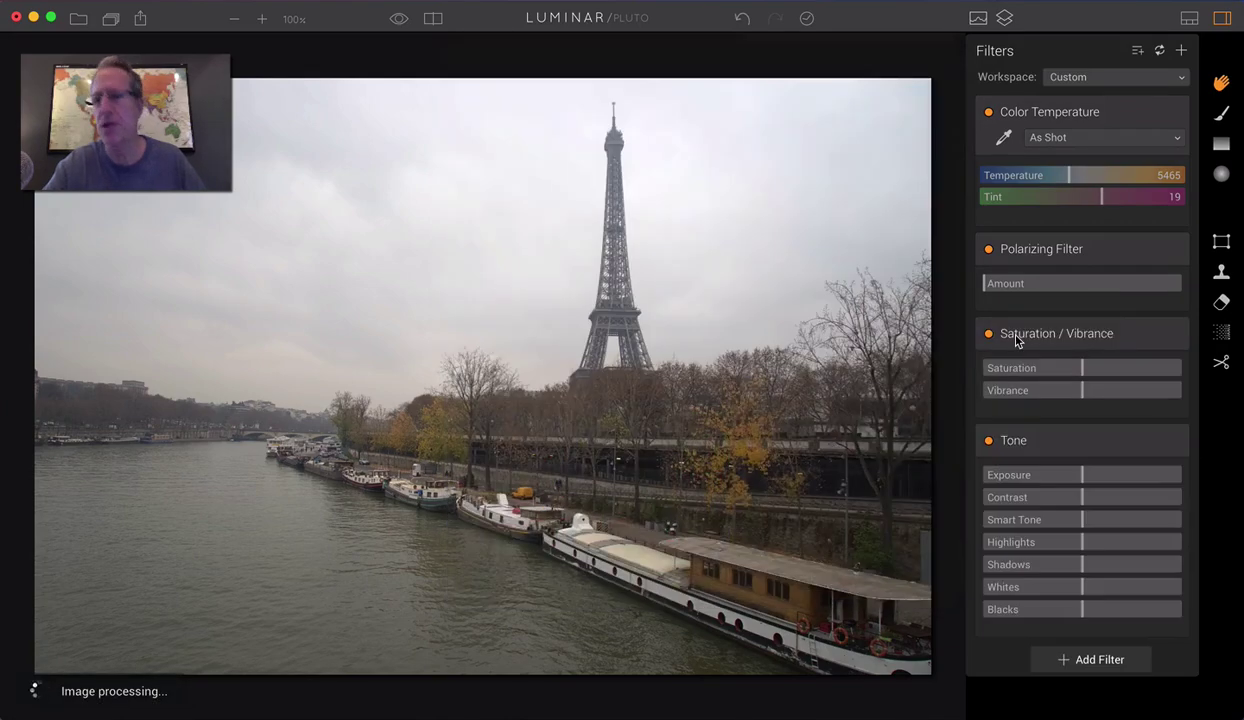
# Set Temperature 4617, Polarizing 43, Saturation 24, Vibrance 12, Exposure -0.24, Contrast 19, Smart Tone -49
pyautogui.moveTo(1075, 178); pyautogui.dragTo(1111, 197)
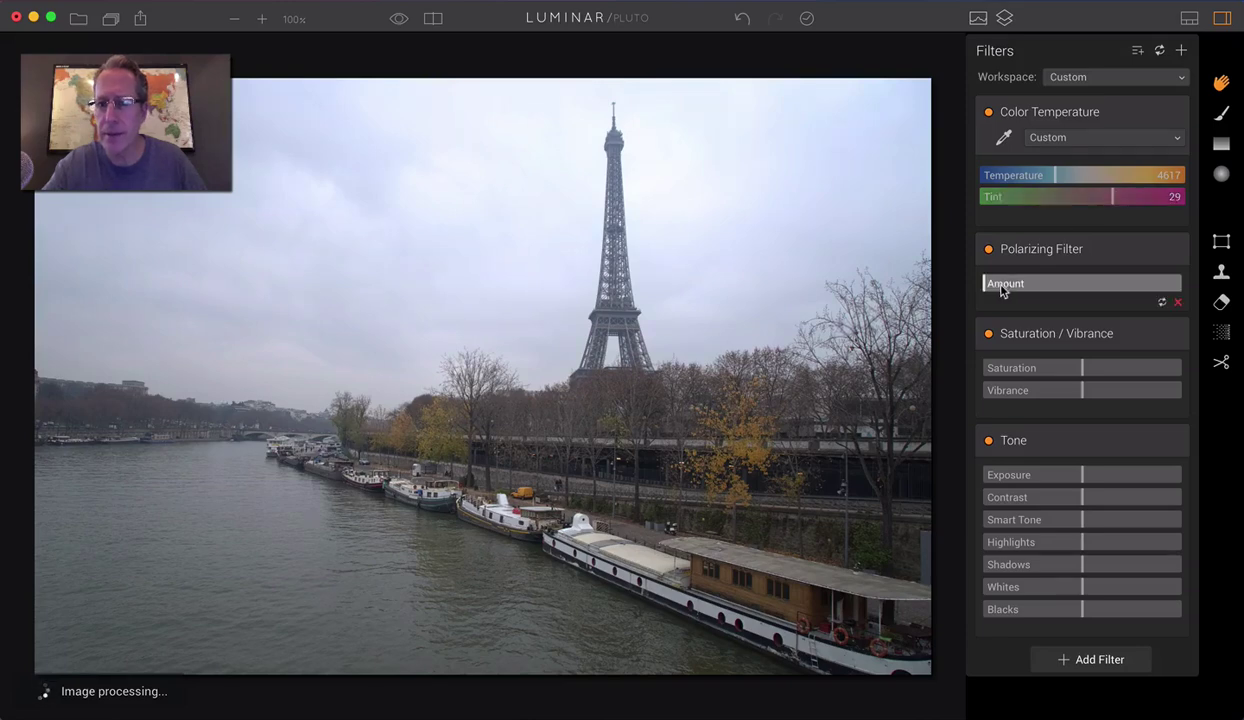
pyautogui.moveTo(1012, 284); pyautogui.dragTo(1068, 284)
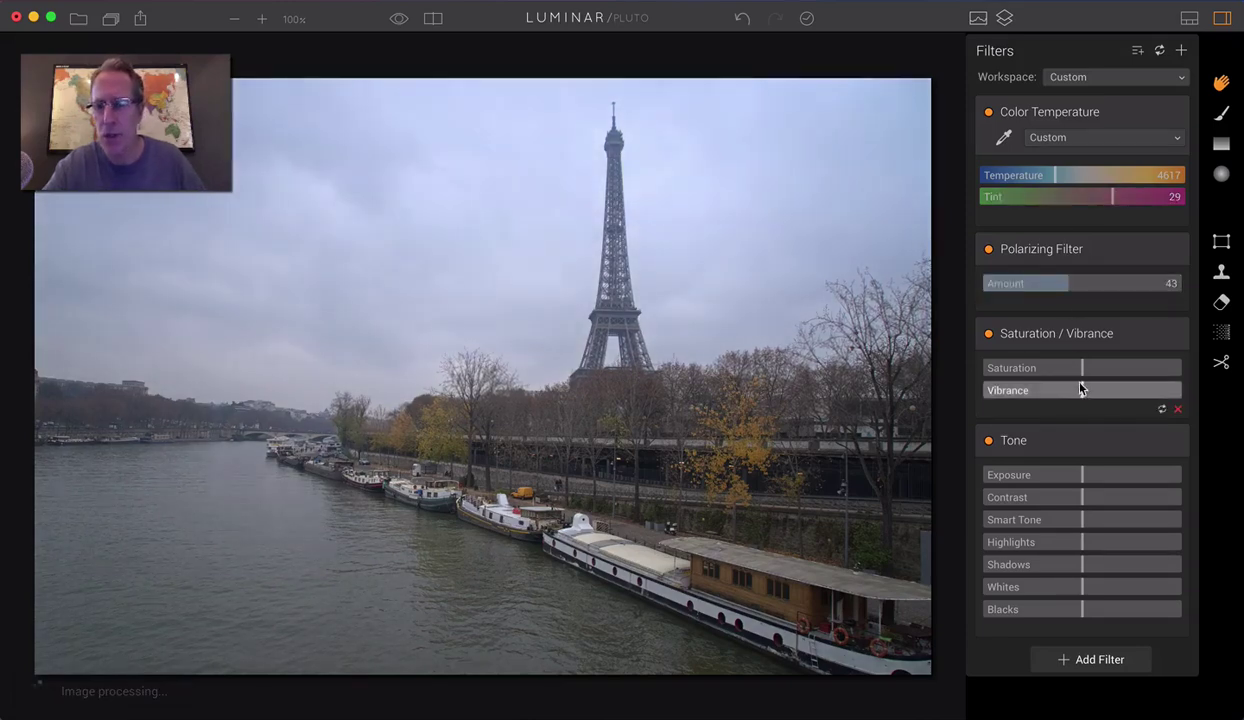
pyautogui.moveTo(1089, 368)
pyautogui.mouseDown()
pyautogui.moveTo(1105, 364)
pyautogui.moveTo(1094, 389)
pyautogui.mouseUp()
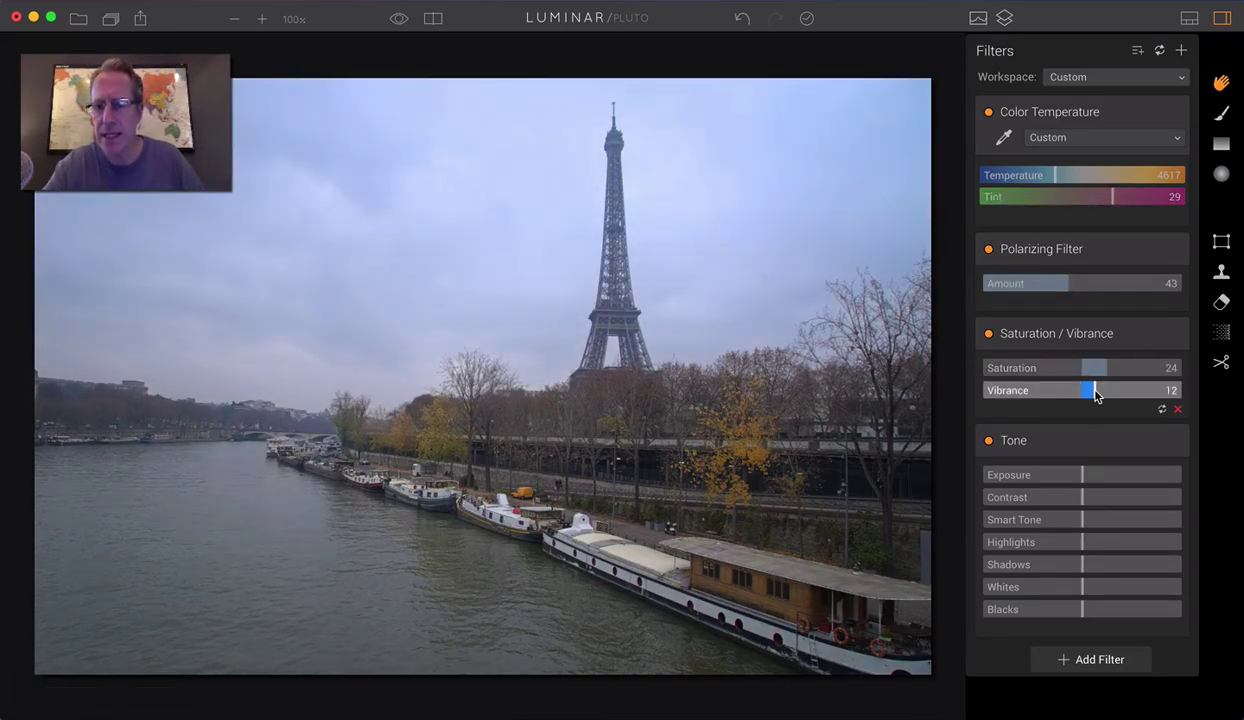
pyautogui.moveTo(1077, 481); pyautogui.dragTo(1101, 499)
pyautogui.moveTo(1083, 519); pyautogui.dragTo(1028, 518)
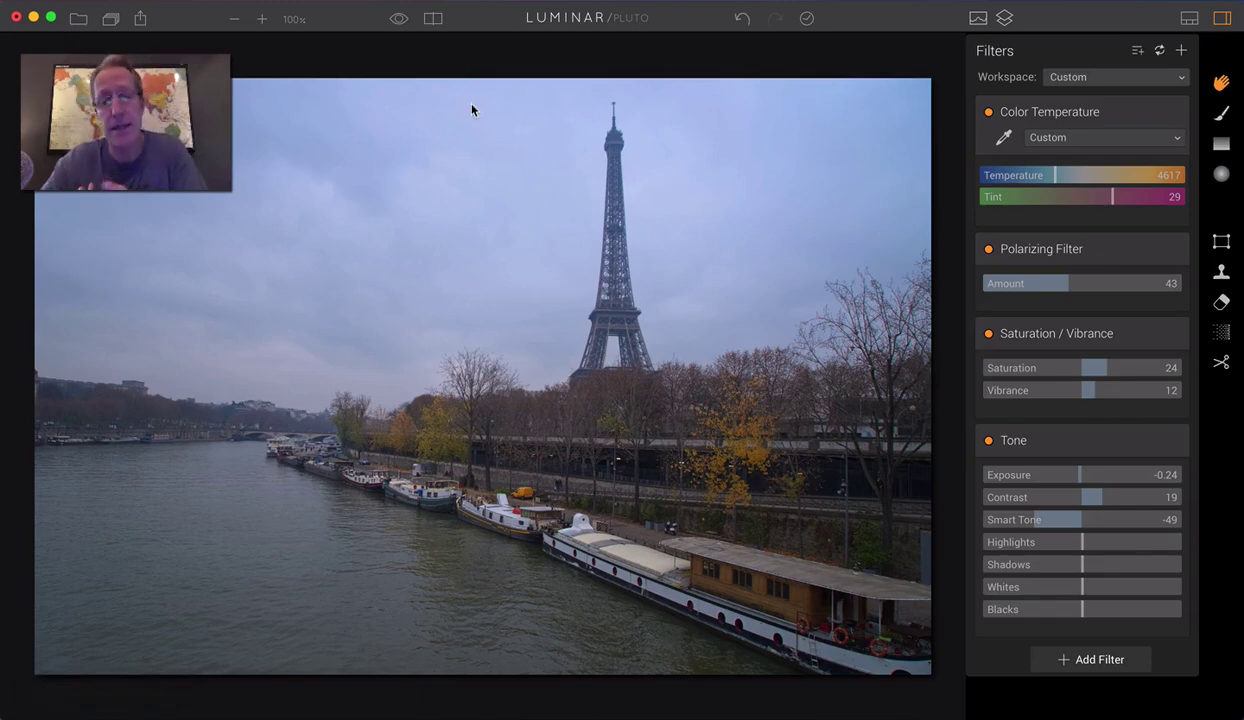
pyautogui.click(433, 18)
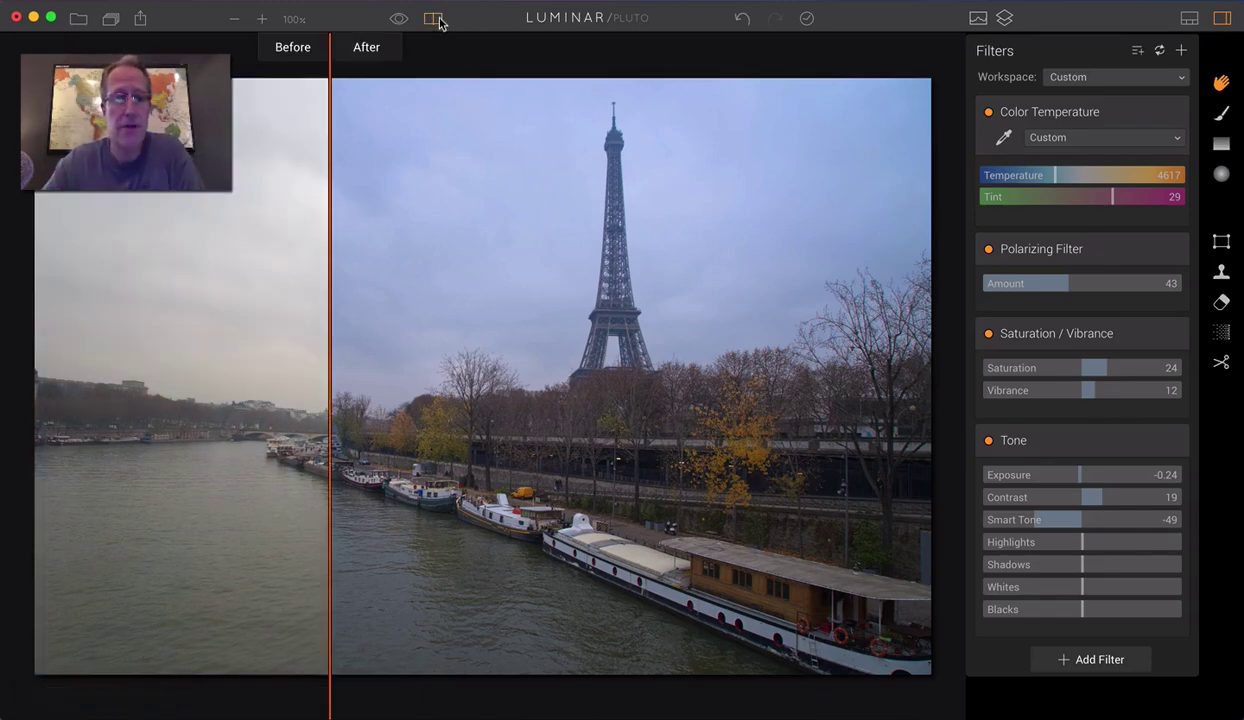
pyautogui.moveTo(332, 186); pyautogui.dragTo(417, 264)
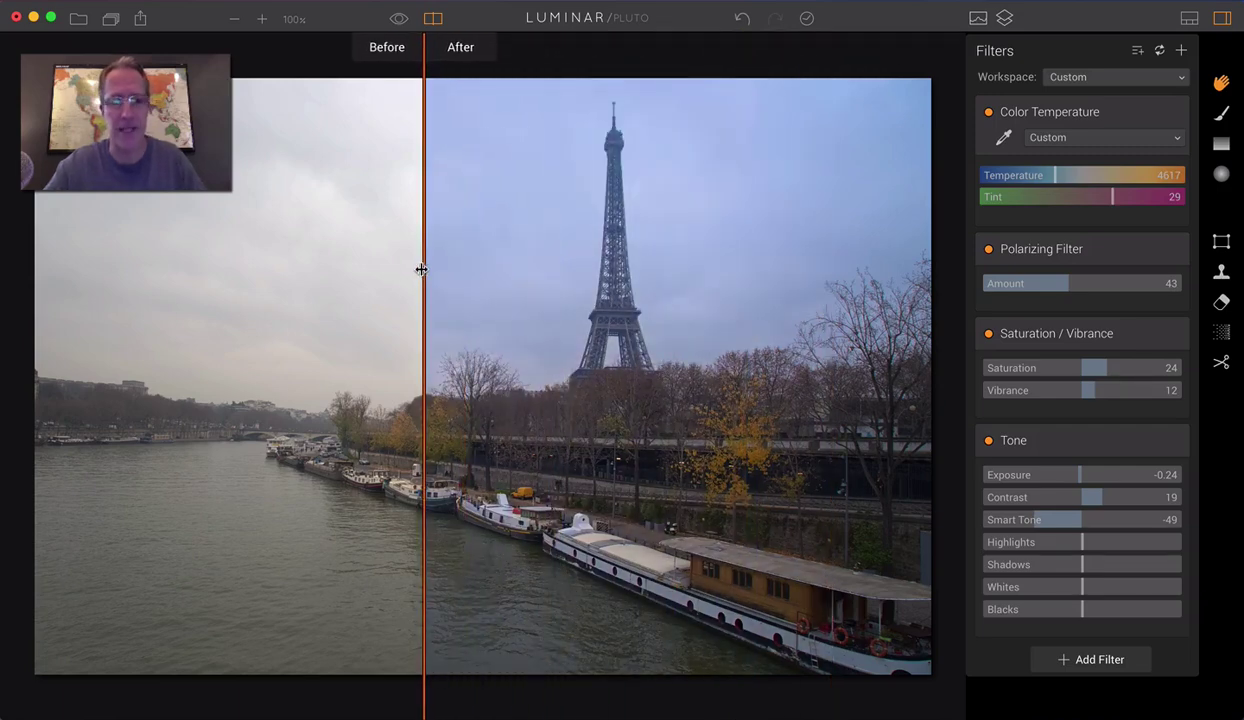
pyautogui.click(433, 19)
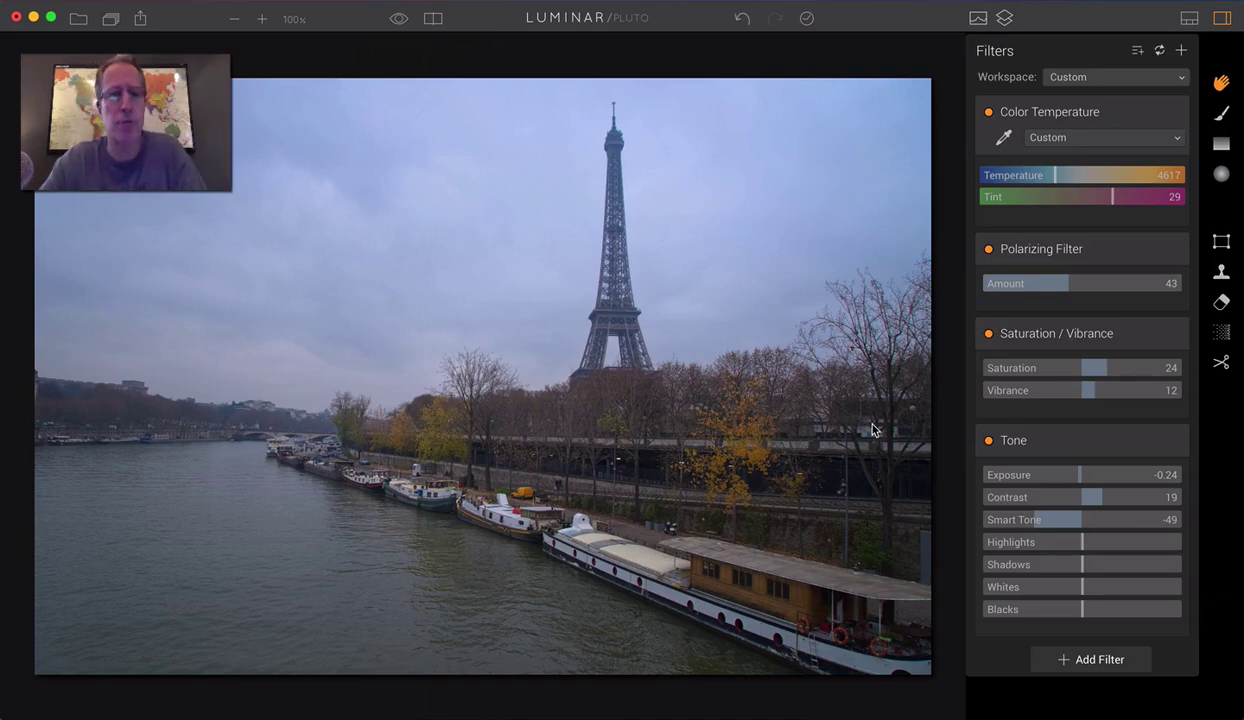
# Choose Clear from the Workspace menu to strip every filter from the Eiffel Tower photo
pyautogui.click(1089, 78)
pyautogui.click(1065, 106)
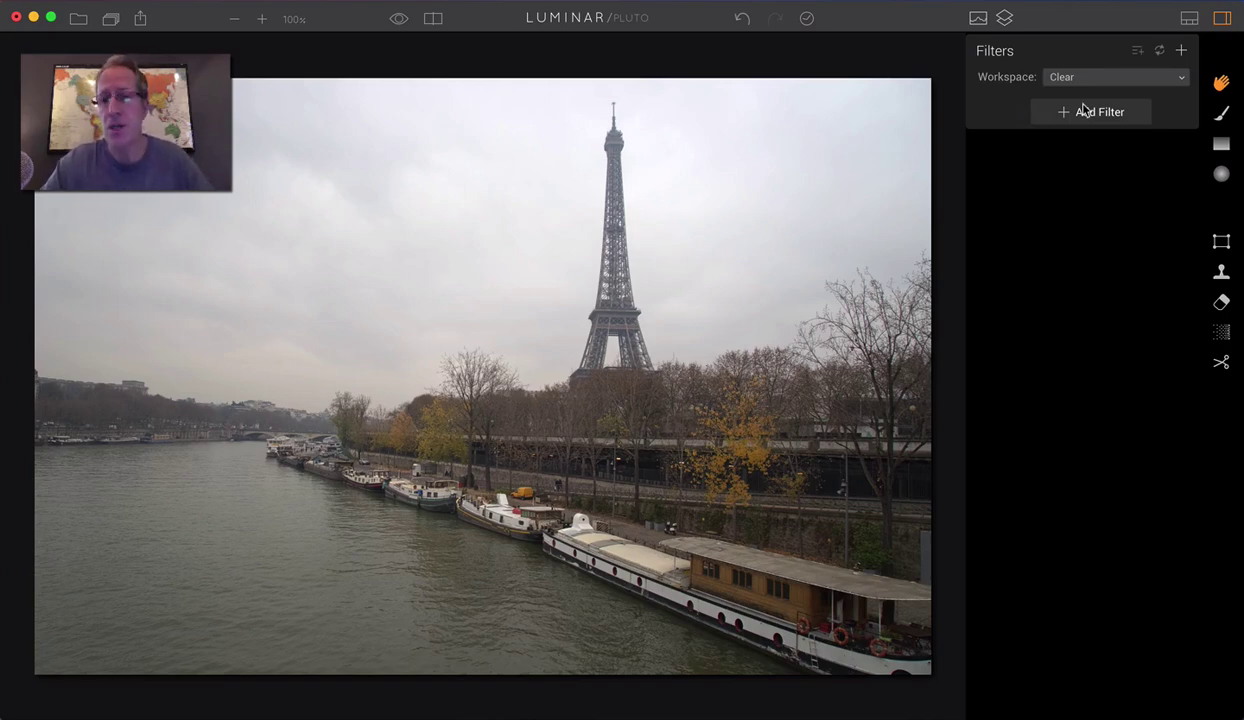
# Add burlgrunge.jpg as a new image layer and set its opacity to 34%
pyautogui.click(1004, 19)
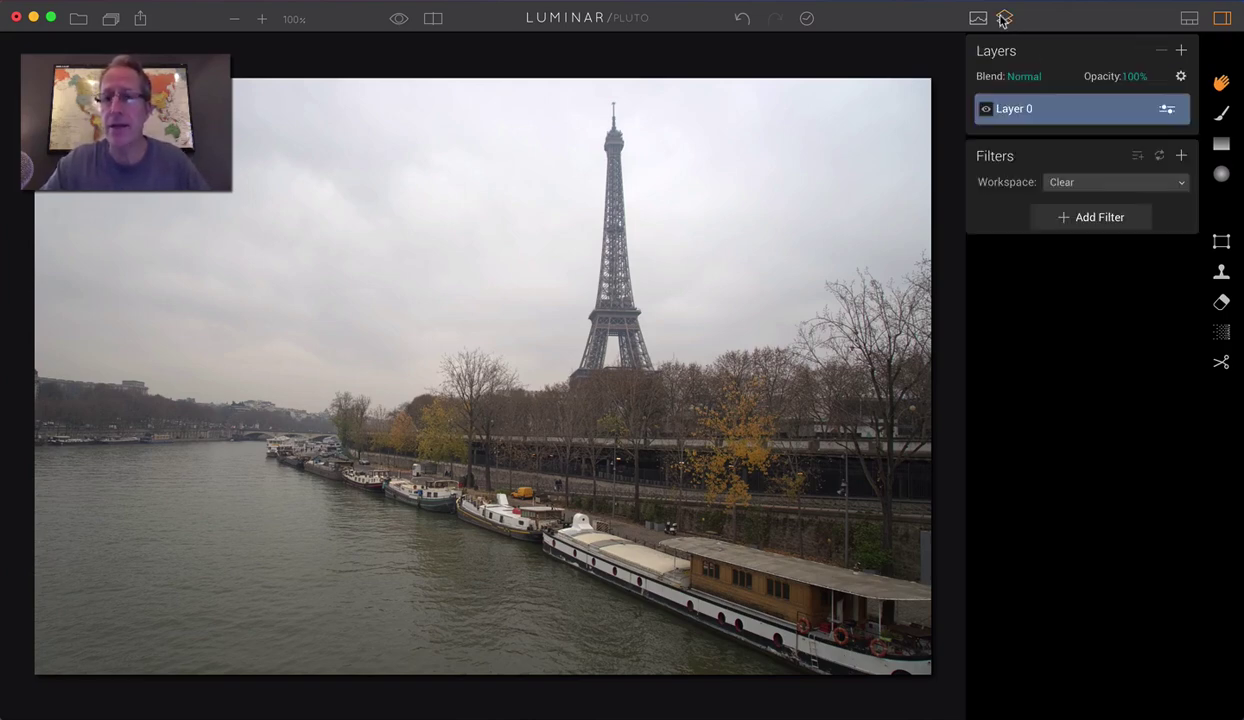
pyautogui.click(1181, 50)
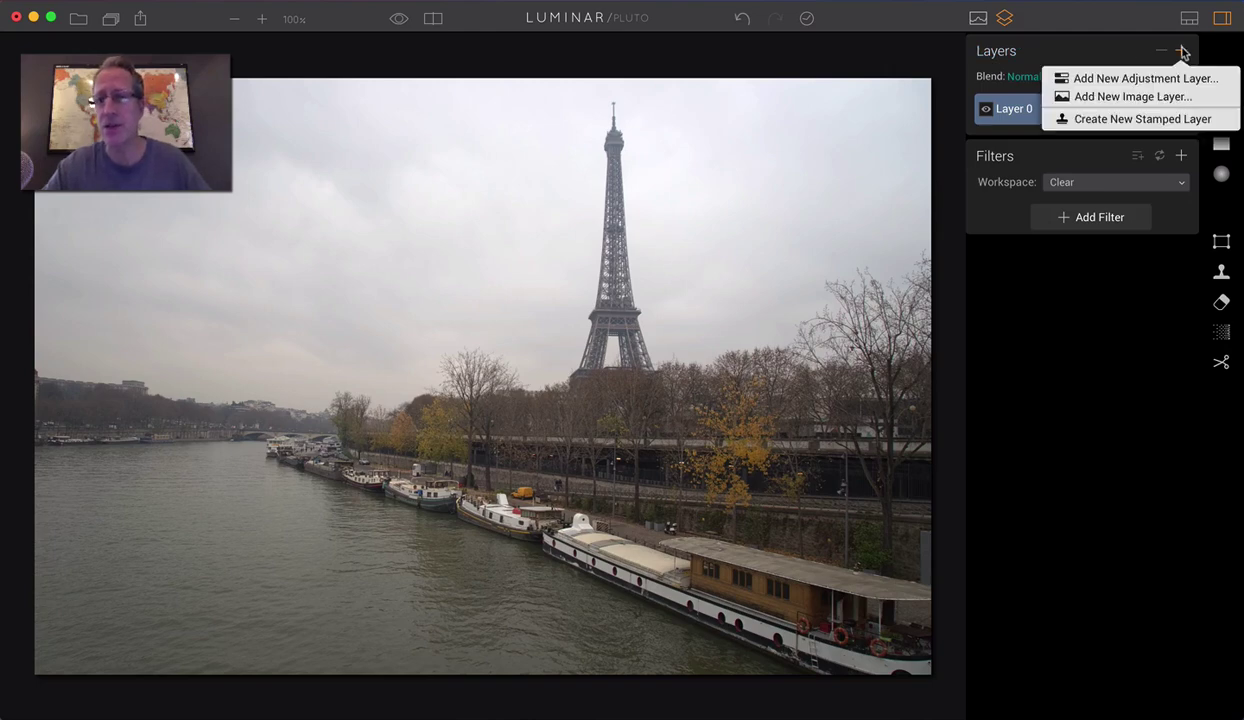
pyautogui.click(1119, 100)
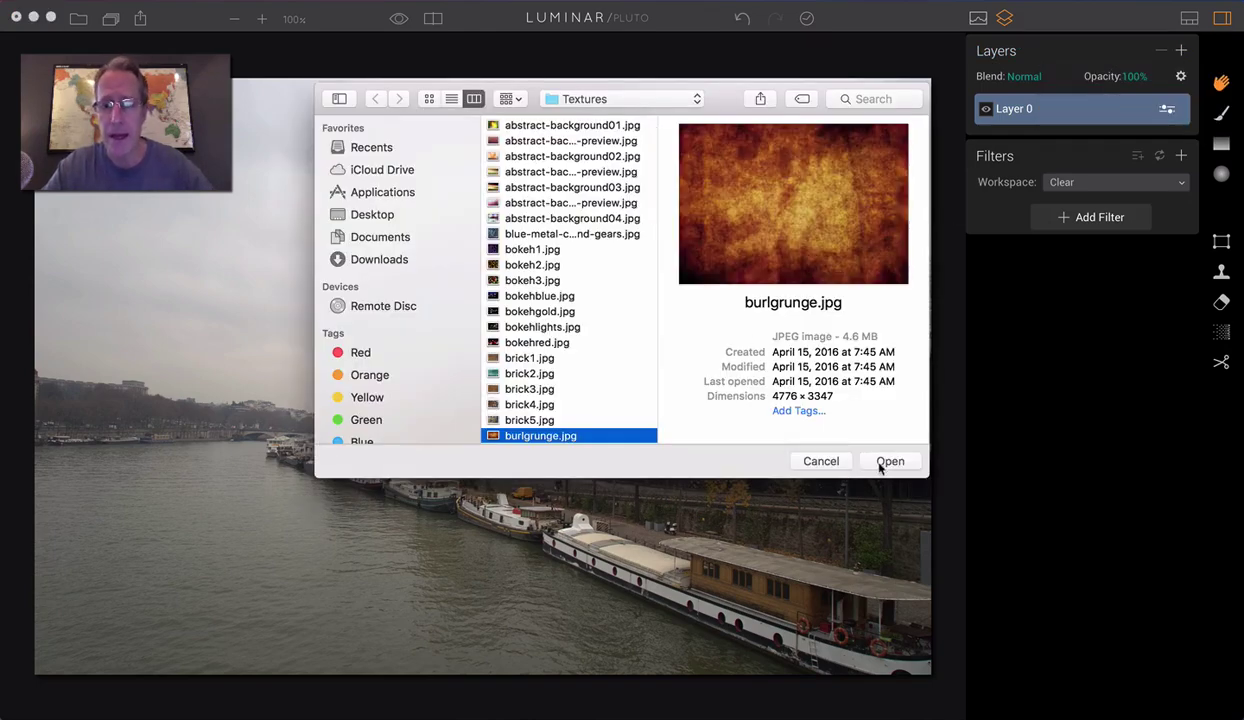
pyautogui.press('Return')
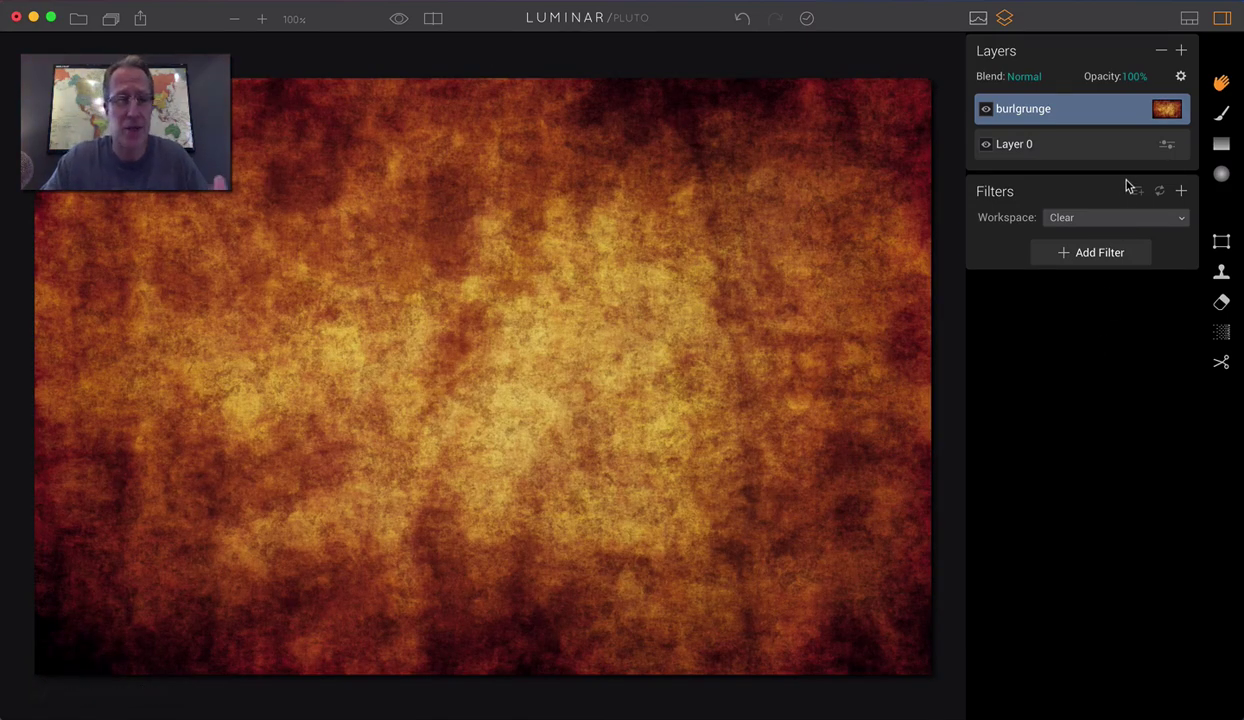
pyautogui.click(1134, 76)
pyautogui.moveTo(1186, 104); pyautogui.dragTo(1119, 97)
pyautogui.click(1084, 52)
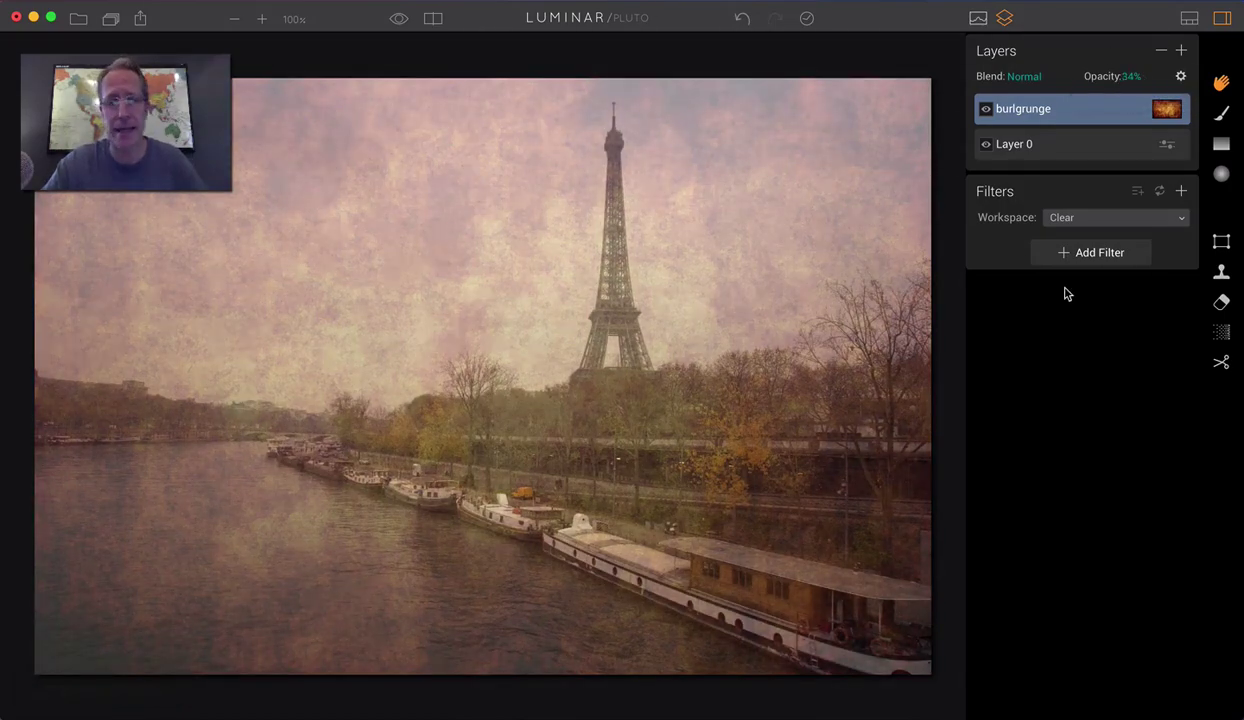
# Delete the burlgrunge texture layer without adding any filters to it
pyautogui.click(1089, 255)
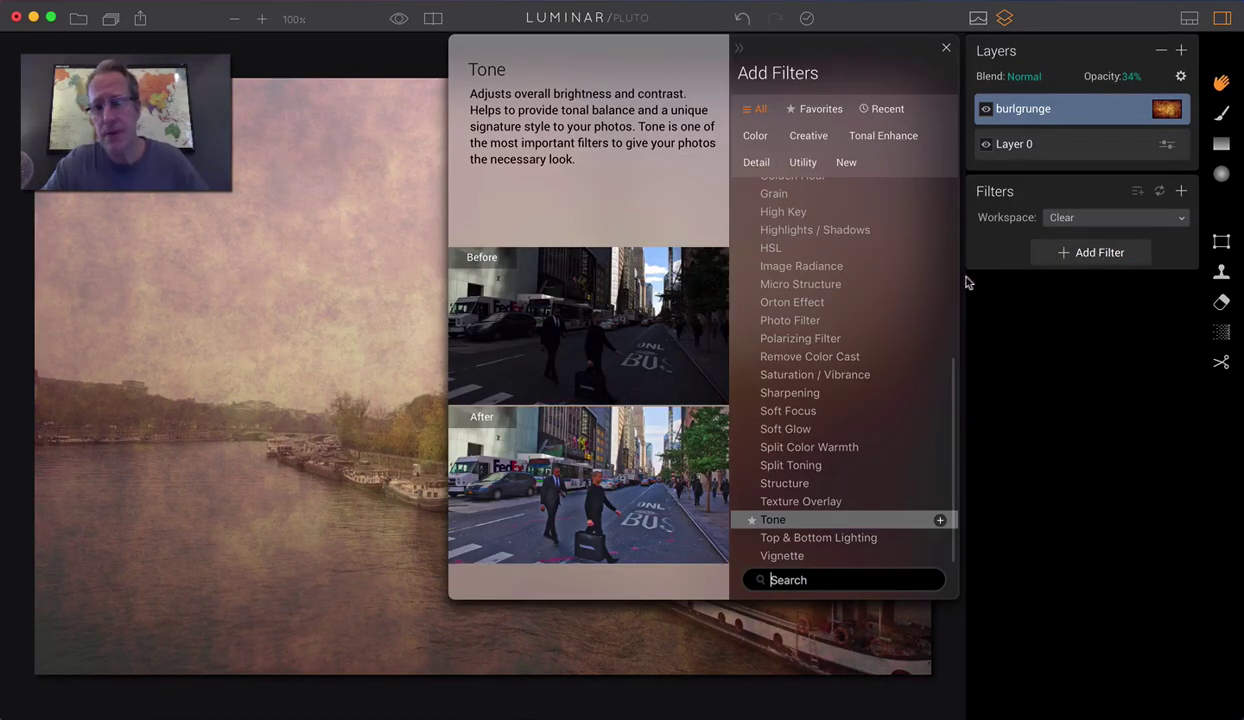
pyautogui.click(946, 47)
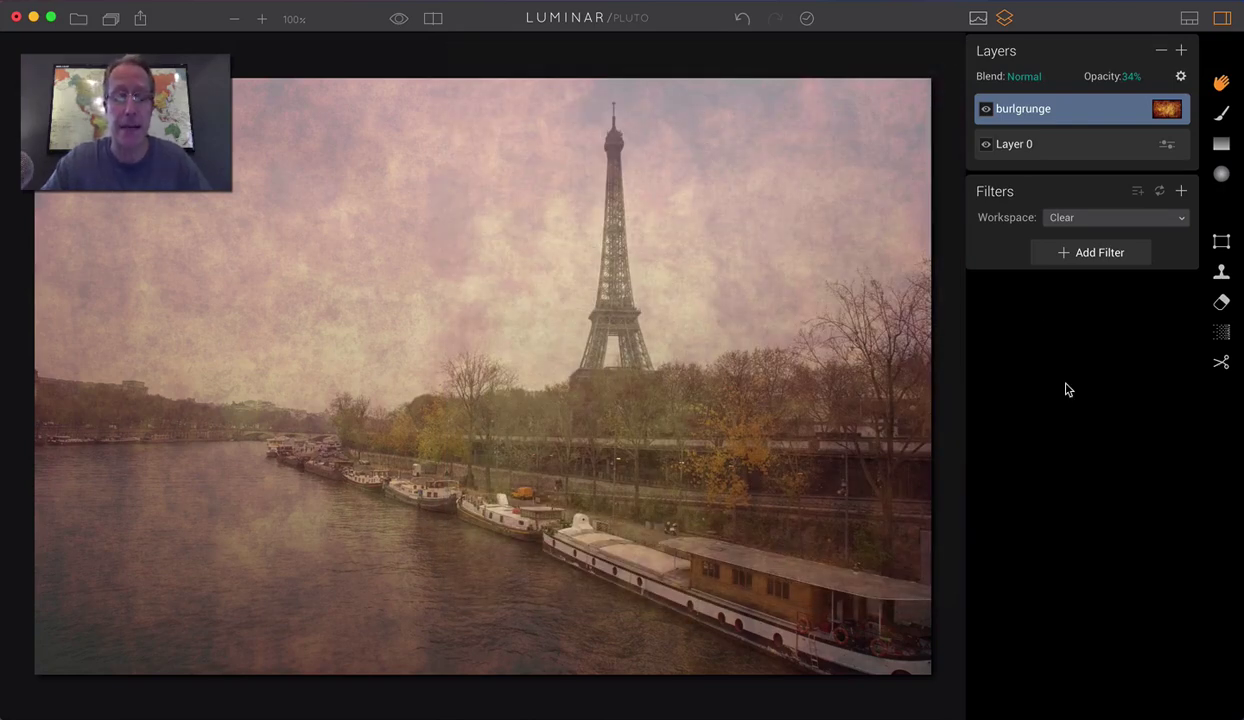
pyautogui.click(1161, 51)
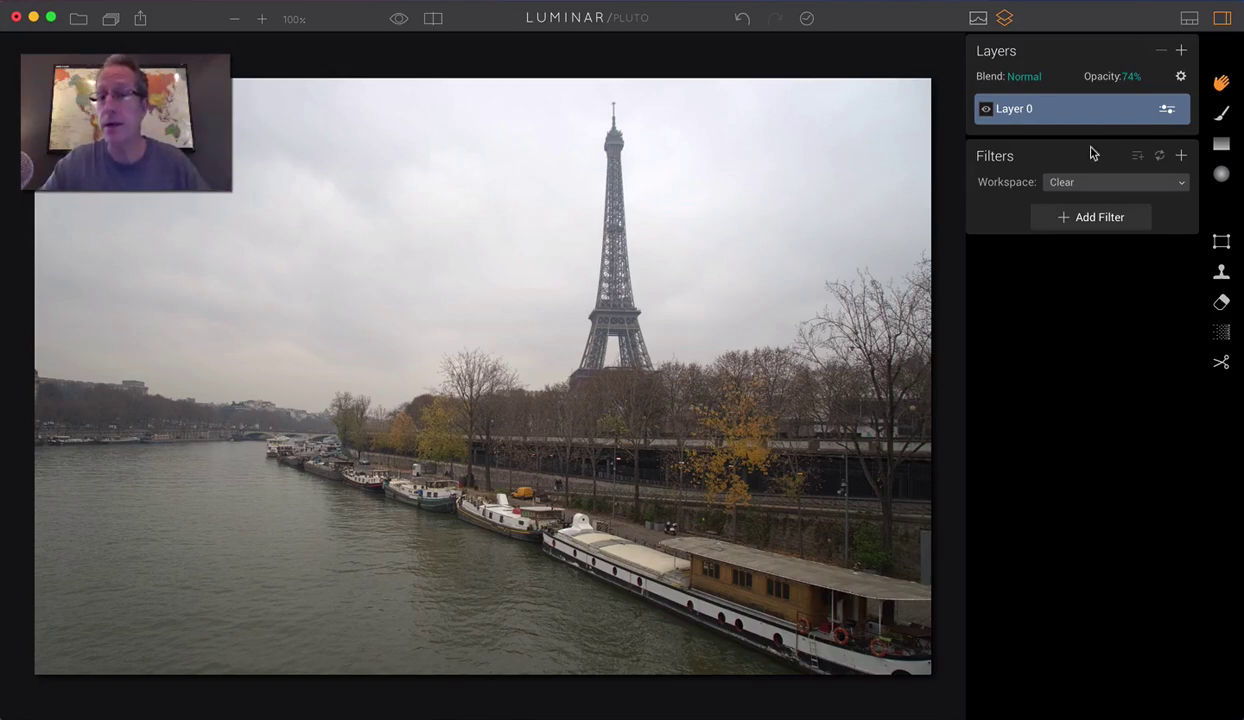
# Apply the Latin Quarter preset from the presets filmstrip to the photo
pyautogui.click(1189, 18)
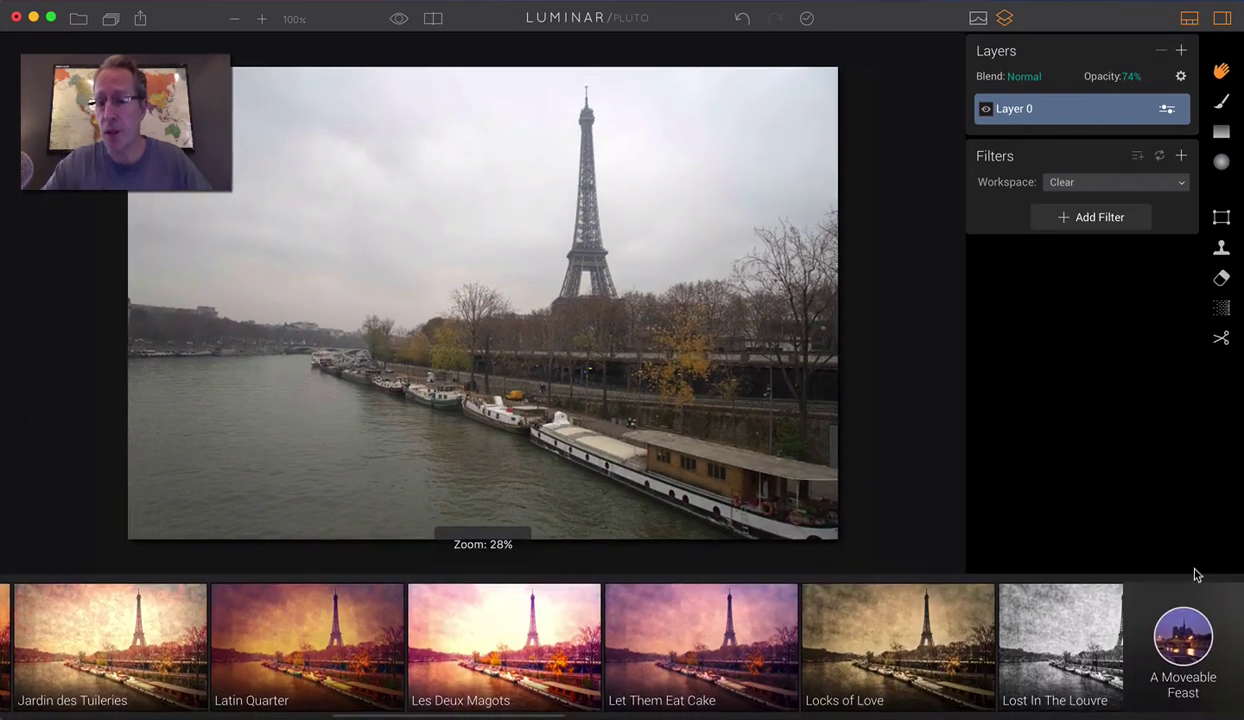
pyautogui.click(1183, 645)
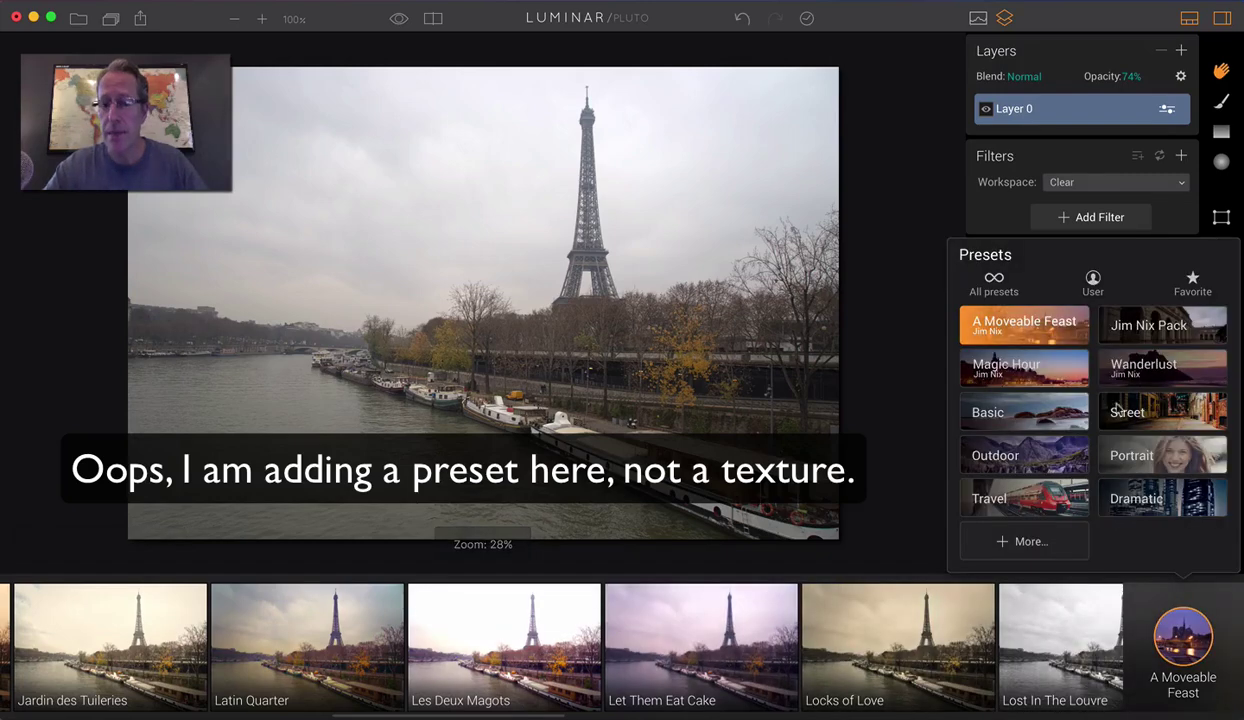
pyautogui.click(994, 320)
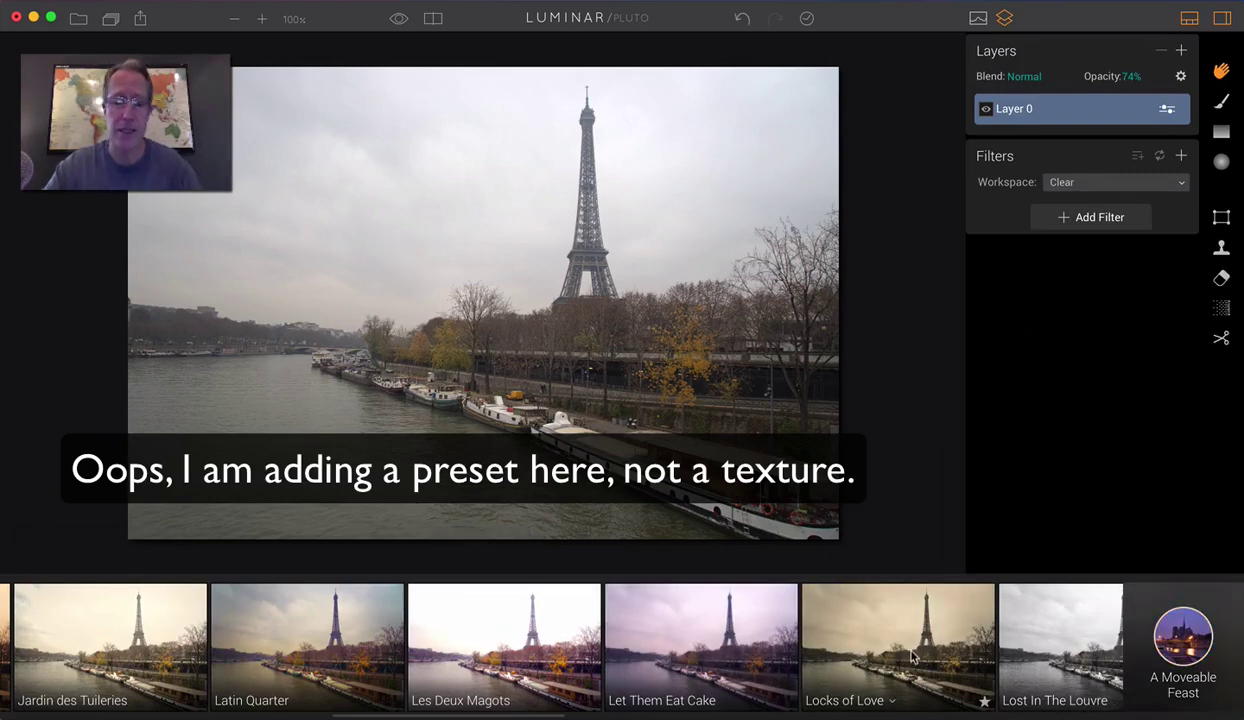
pyautogui.hscroll(-5, 675, 657)
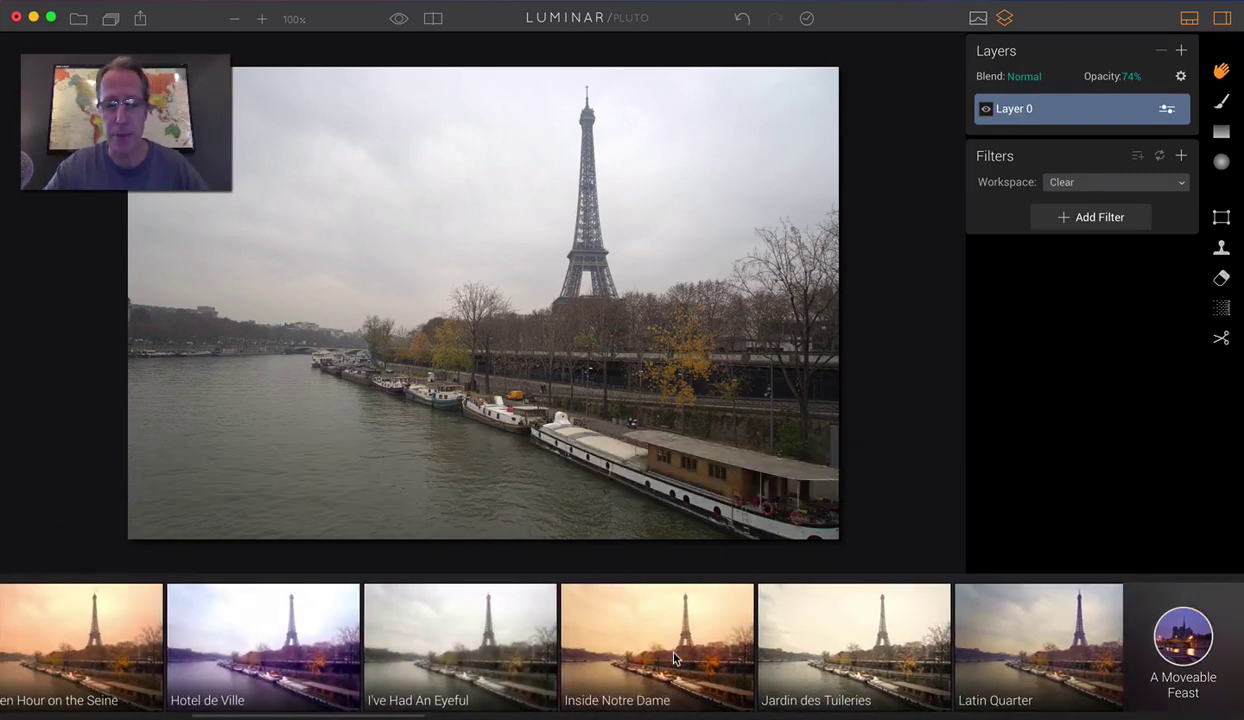
pyautogui.hscroll(-10, 675, 657)
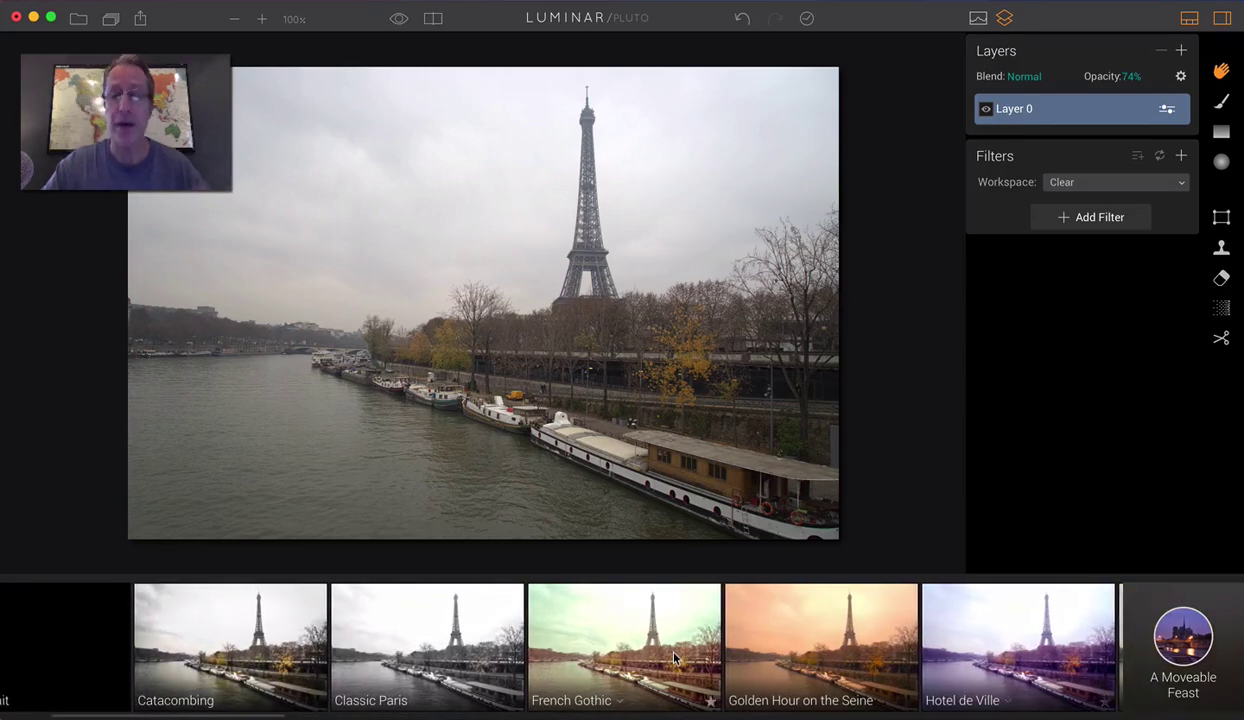
pyautogui.hscroll(-3, 674, 657)
pyautogui.hscroll(6, 674, 657)
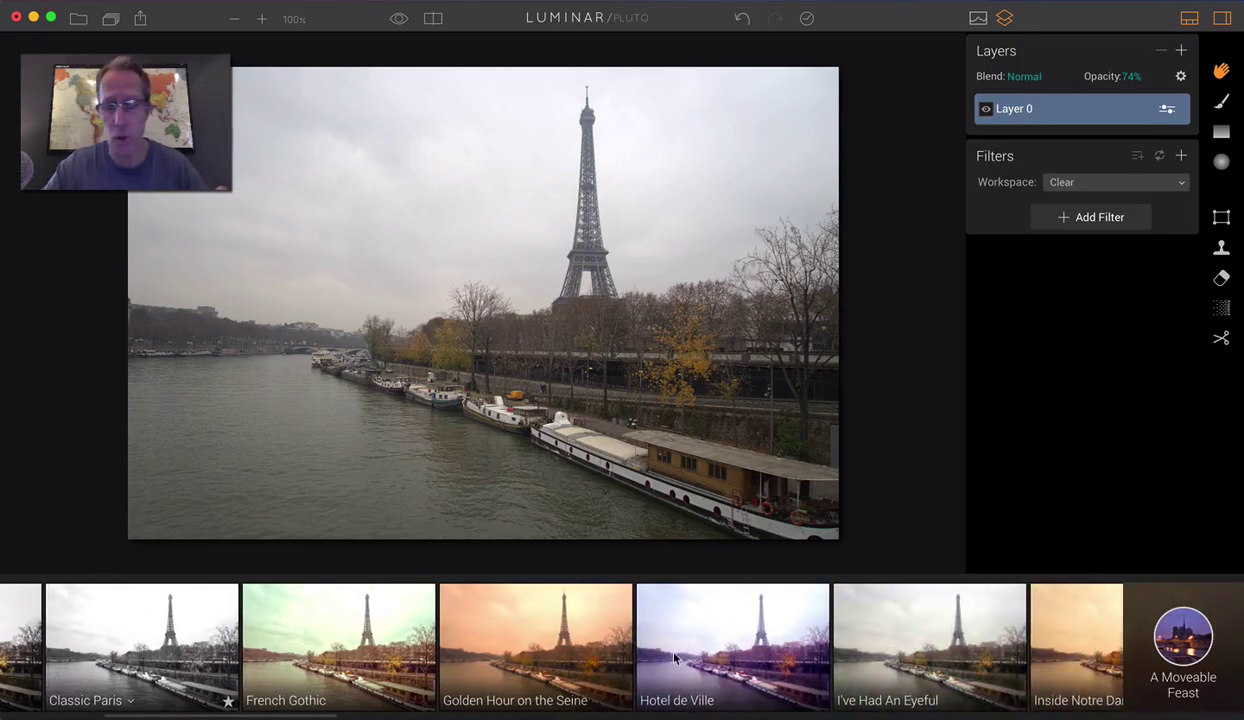
pyautogui.hscroll(8, 675, 657)
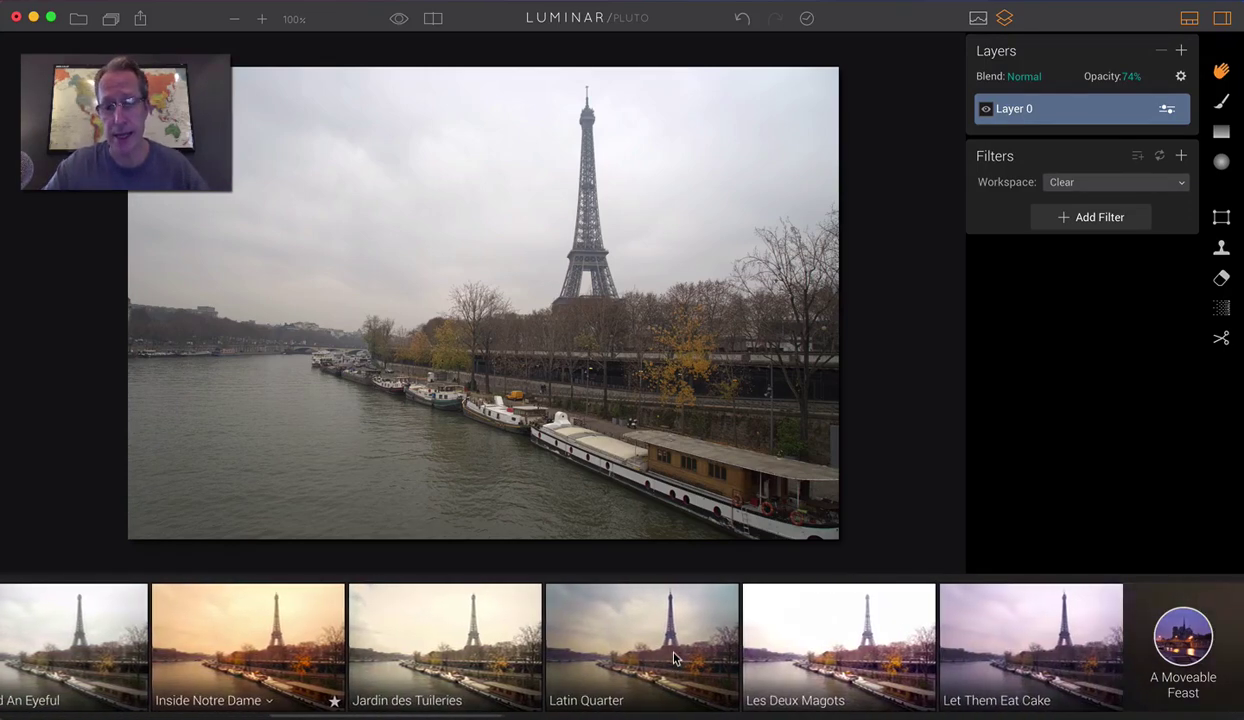
pyautogui.click(675, 657)
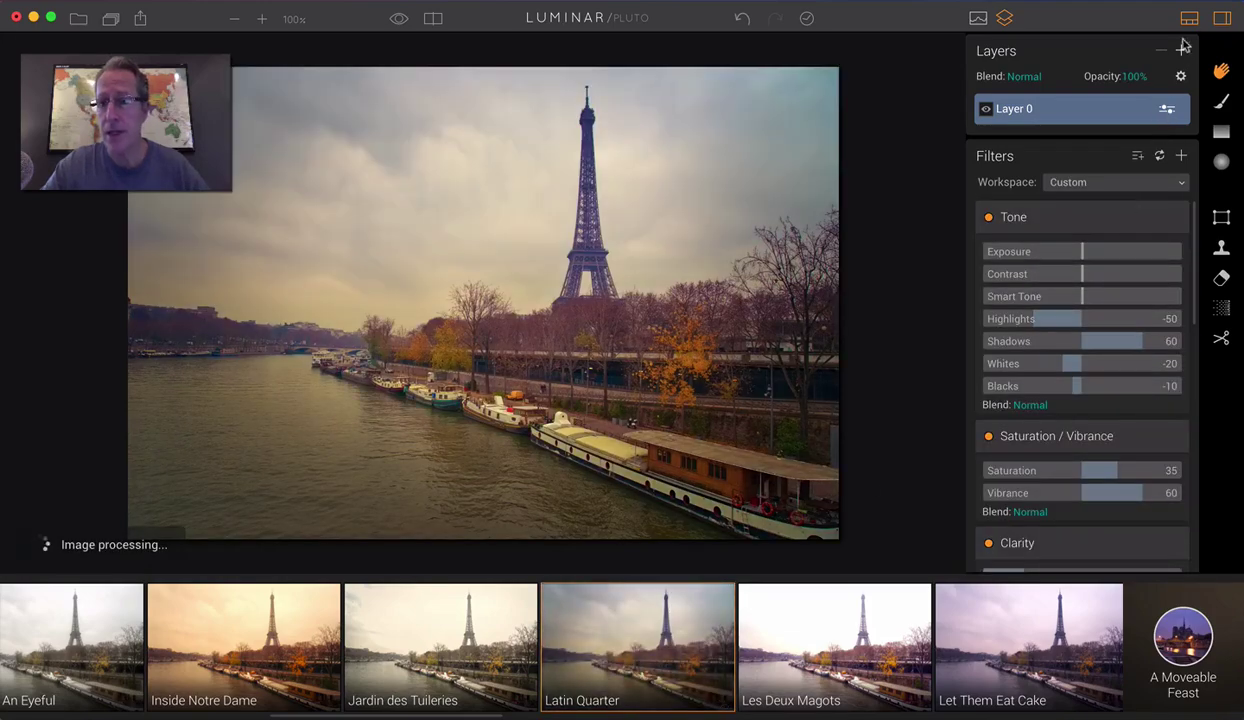
pyautogui.click(1189, 18)
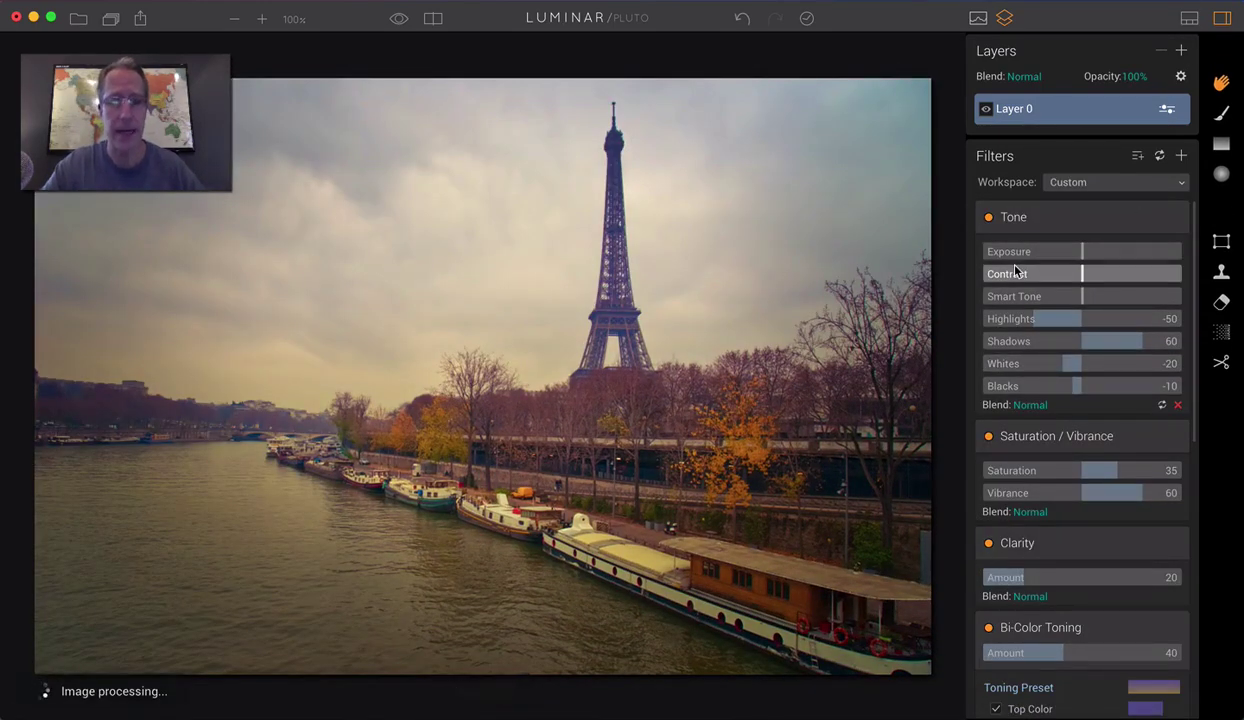
# Lower Layer 0's opacity to 65%
pyautogui.click(1133, 77)
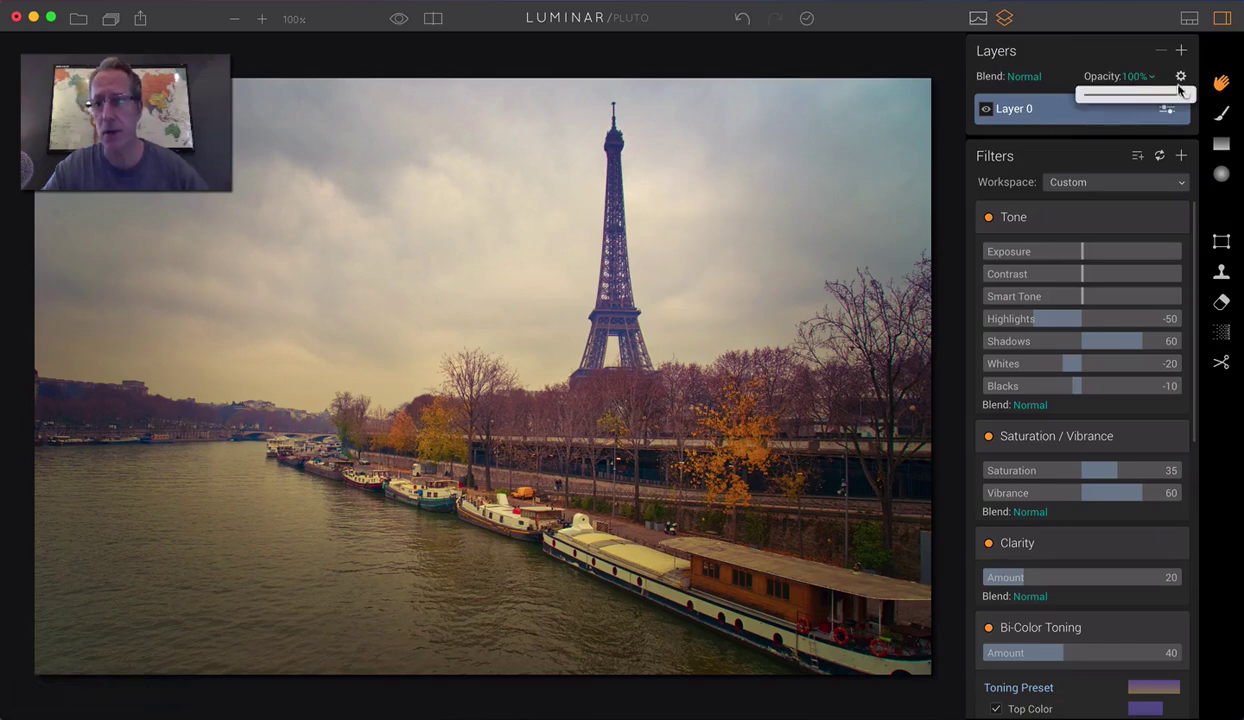
pyautogui.click(1151, 96)
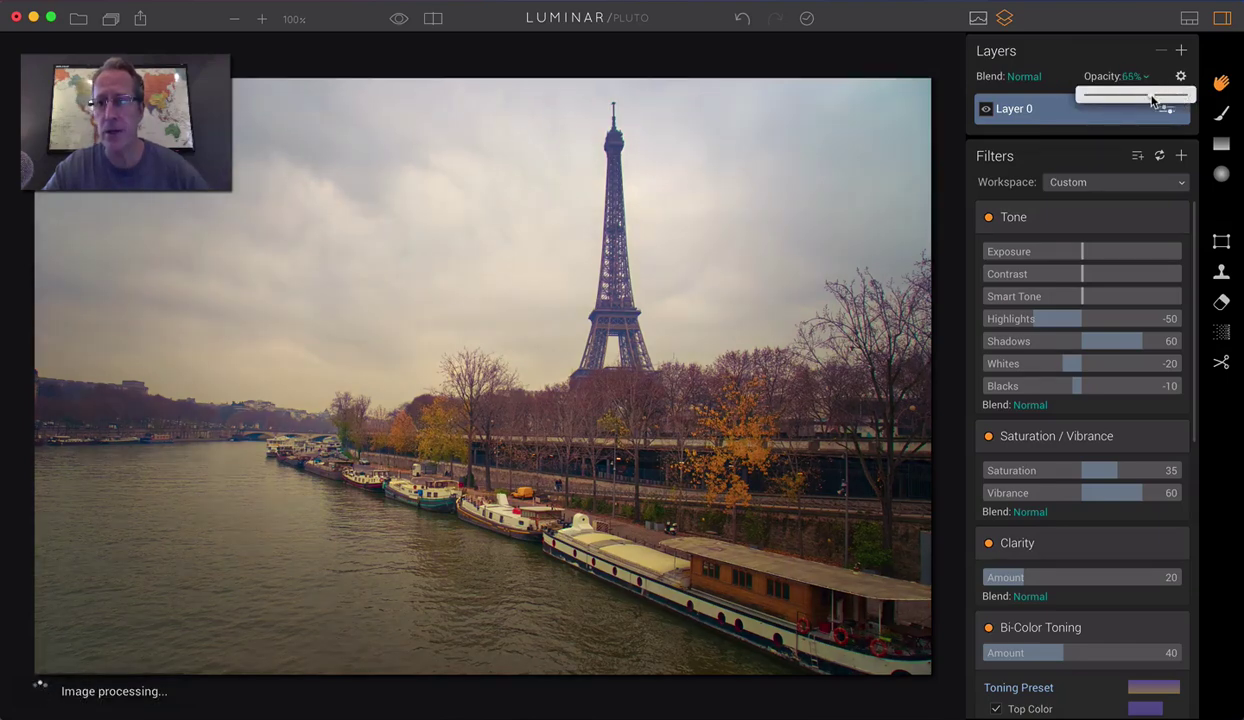
pyautogui.click(1120, 50)
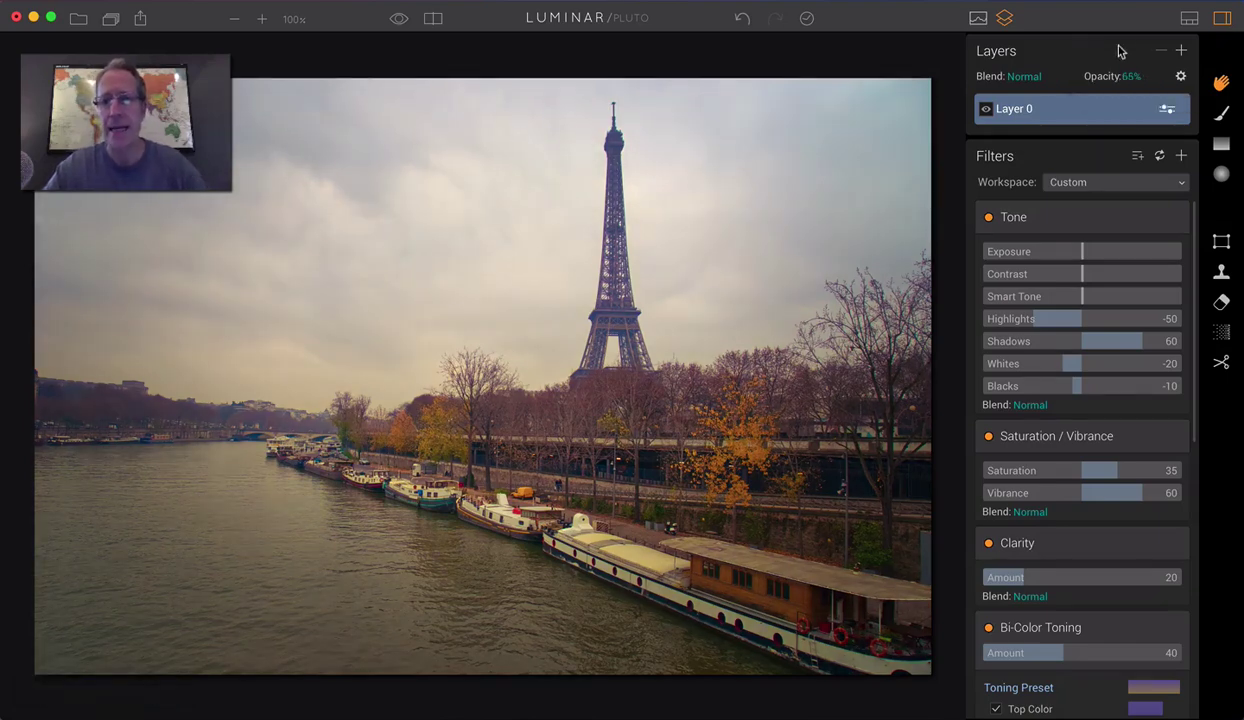
# Add burlgrunge.jpg as a new image layer above Layer 0 at 25% opacity
pyautogui.click(1181, 50)
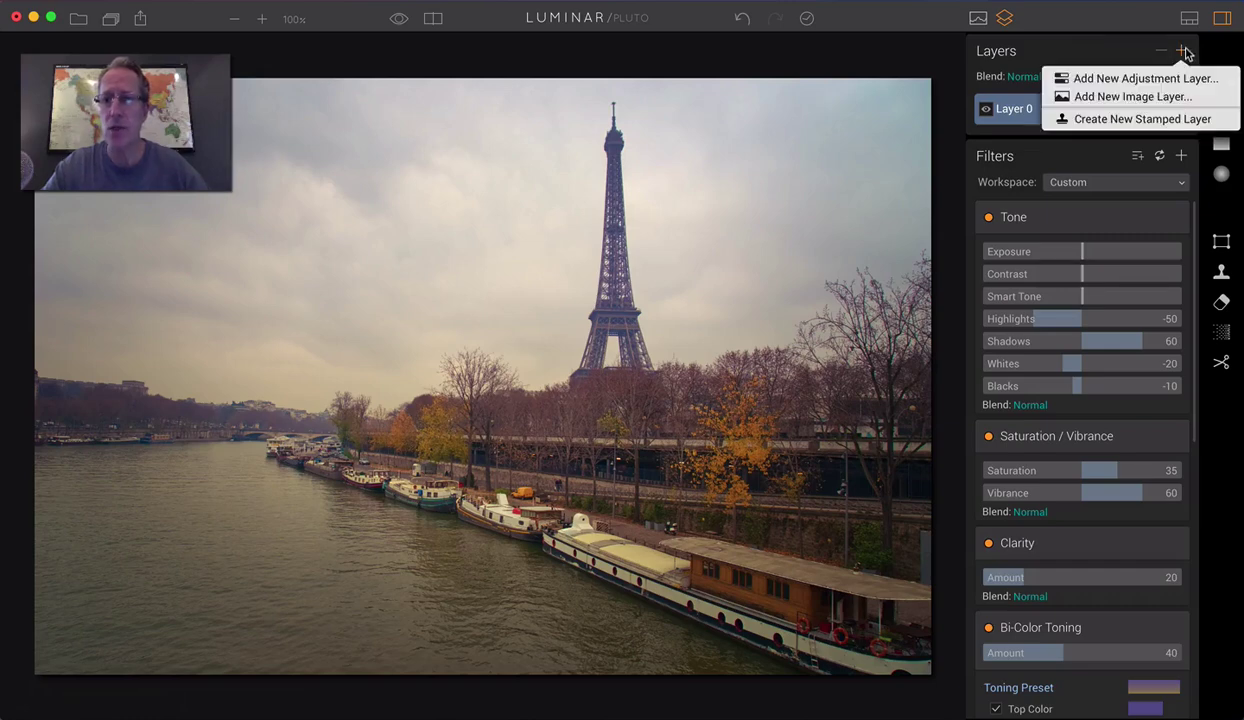
pyautogui.click(1155, 96)
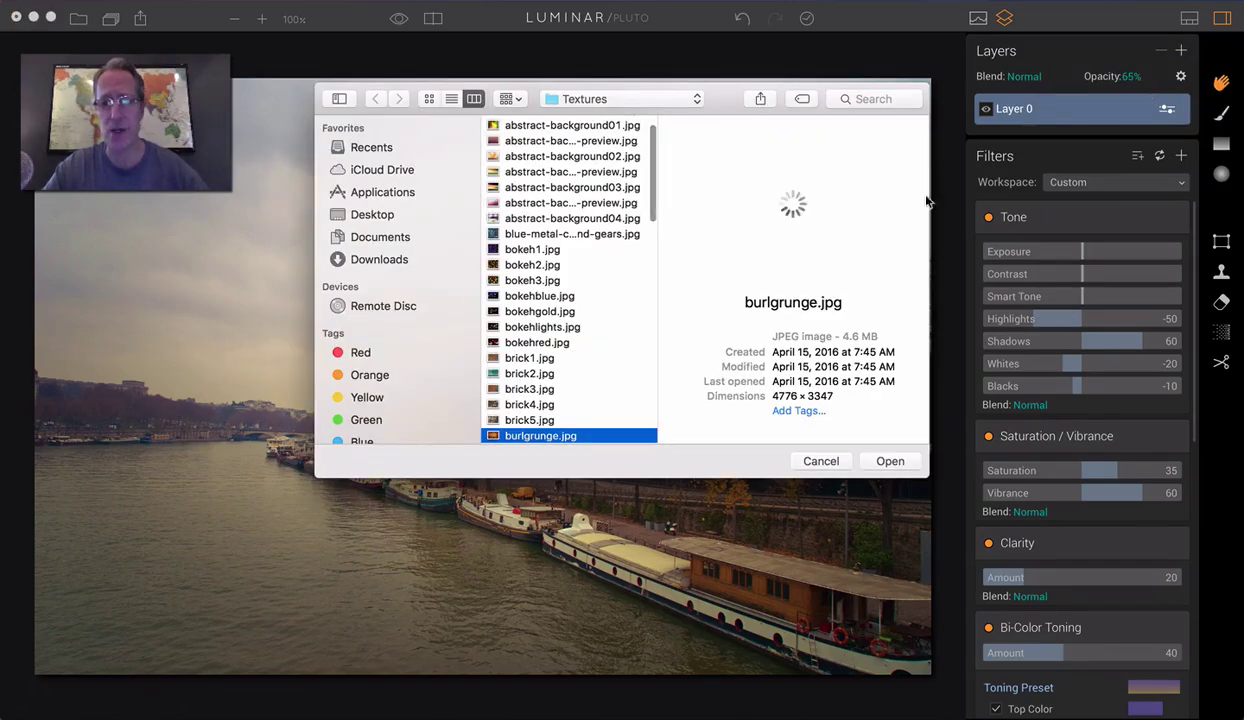
pyautogui.click(890, 461)
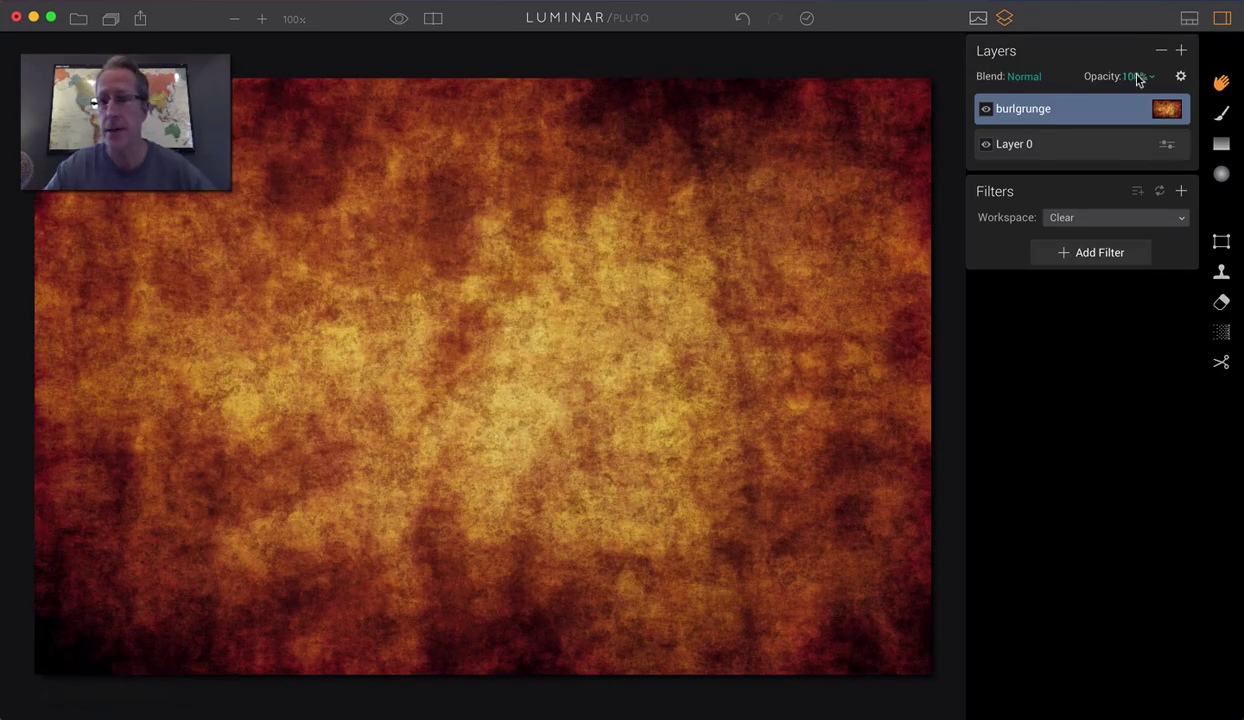
pyautogui.click(1146, 79)
pyautogui.moveTo(1150, 95); pyautogui.dragTo(1110, 96)
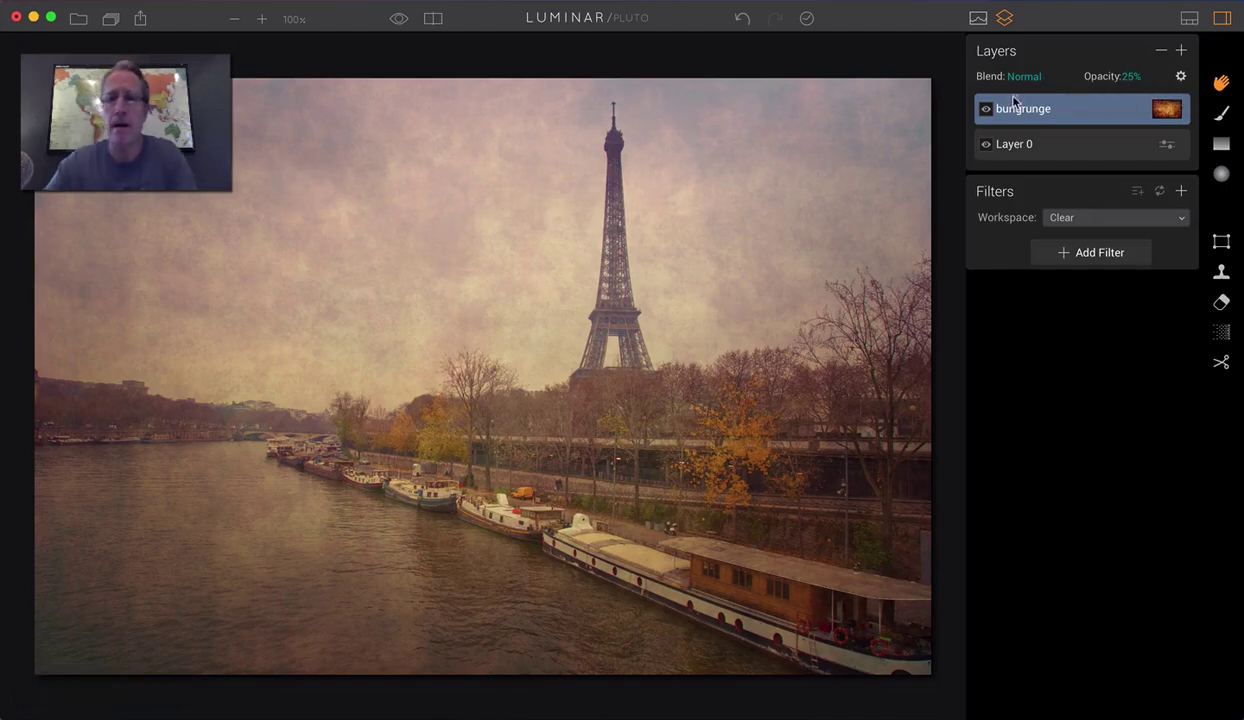
# Compare the texture layer on and off and in Before/After view, leaving it visible
pyautogui.click(985, 111)
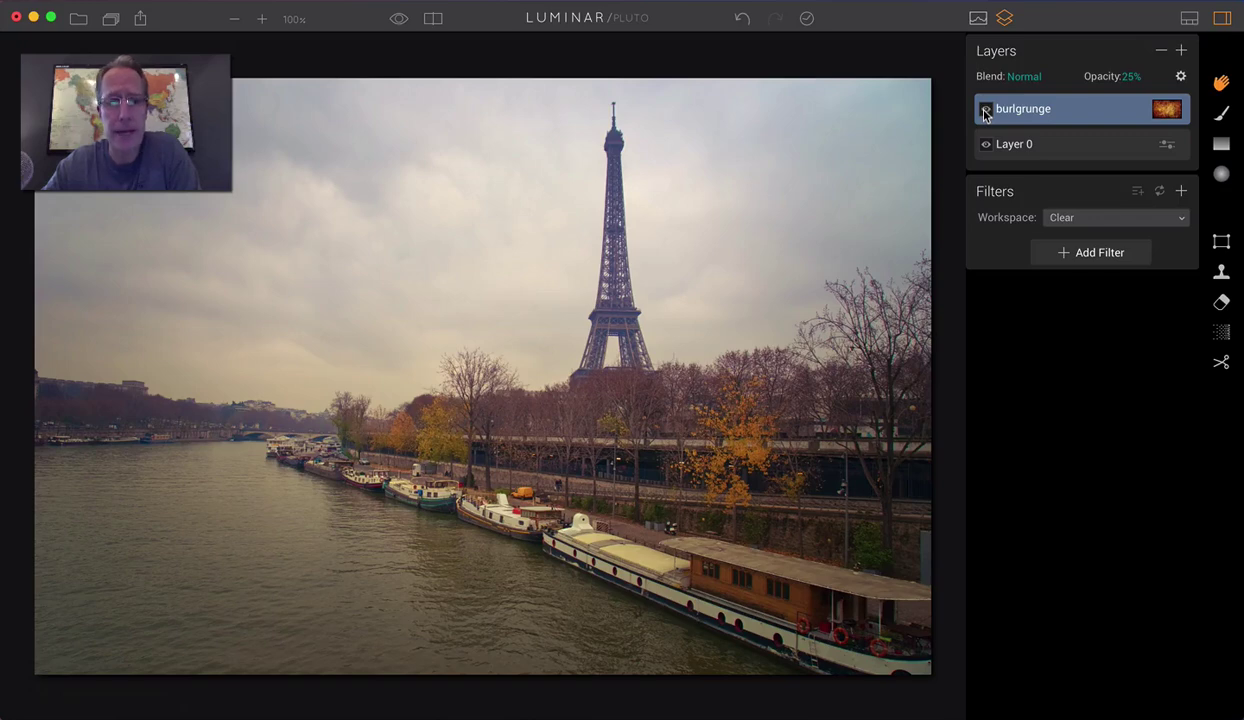
pyautogui.click(985, 112)
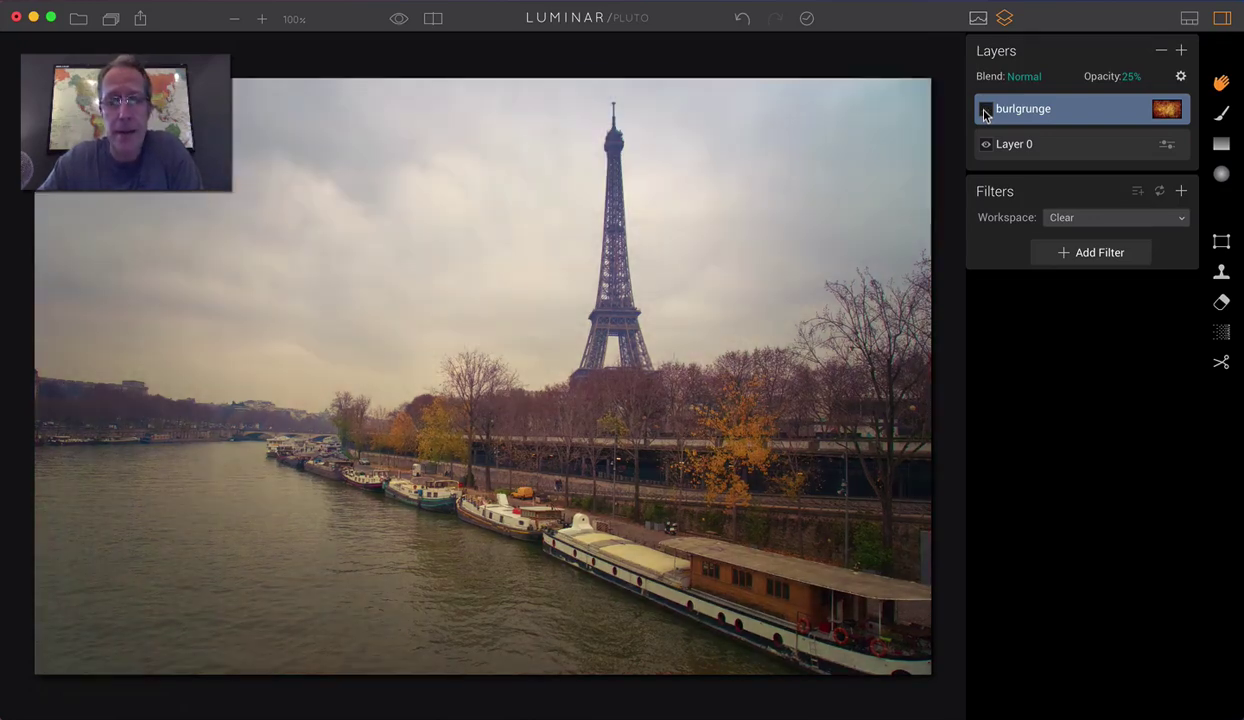
pyautogui.click(985, 112)
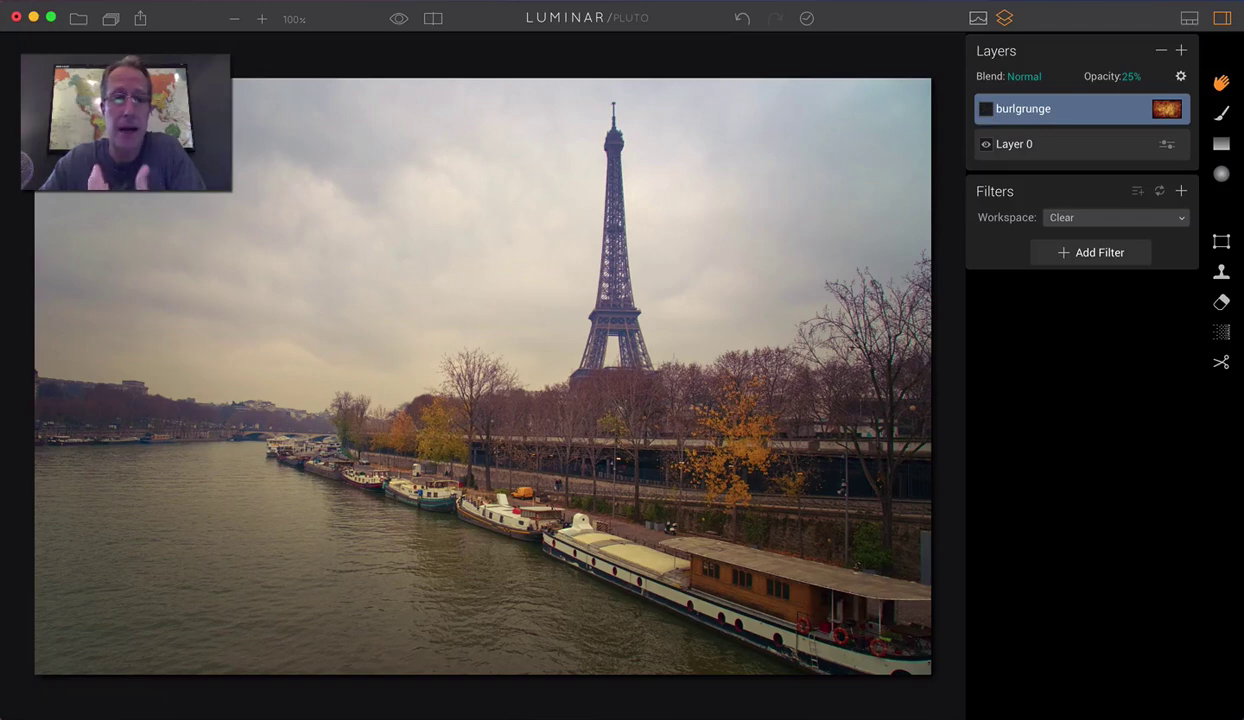
pyautogui.click(432, 20)
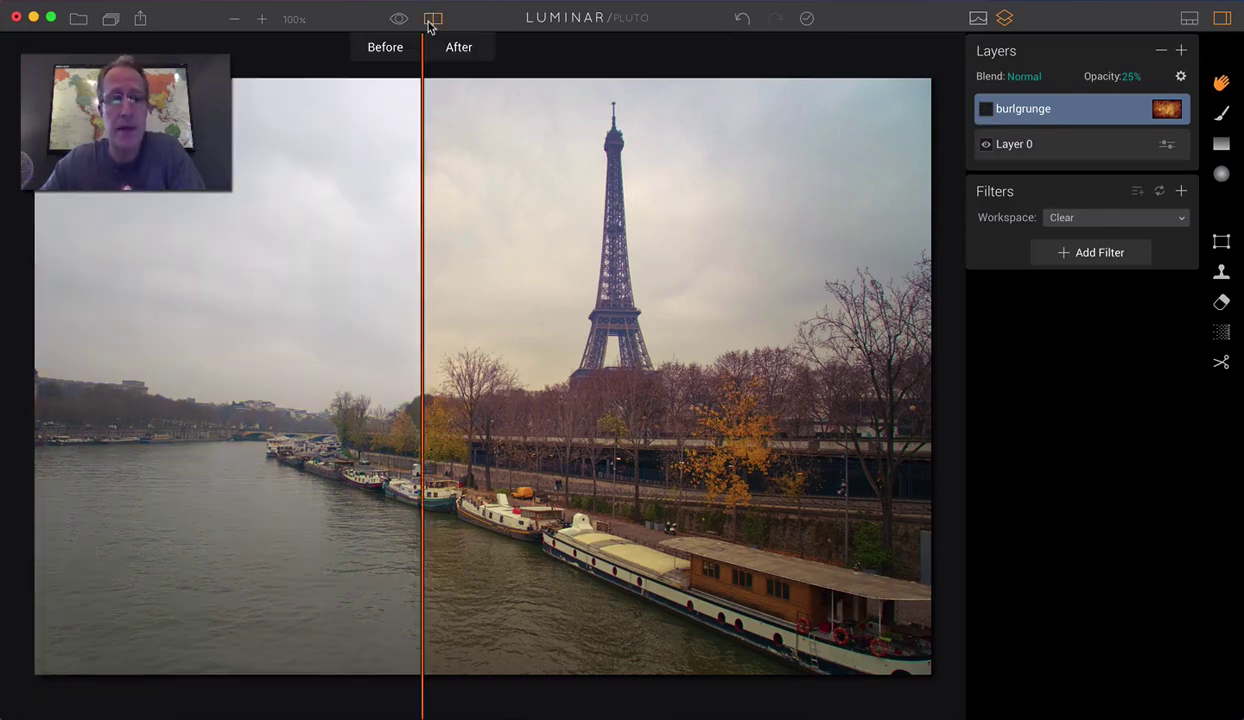
pyautogui.click(432, 20)
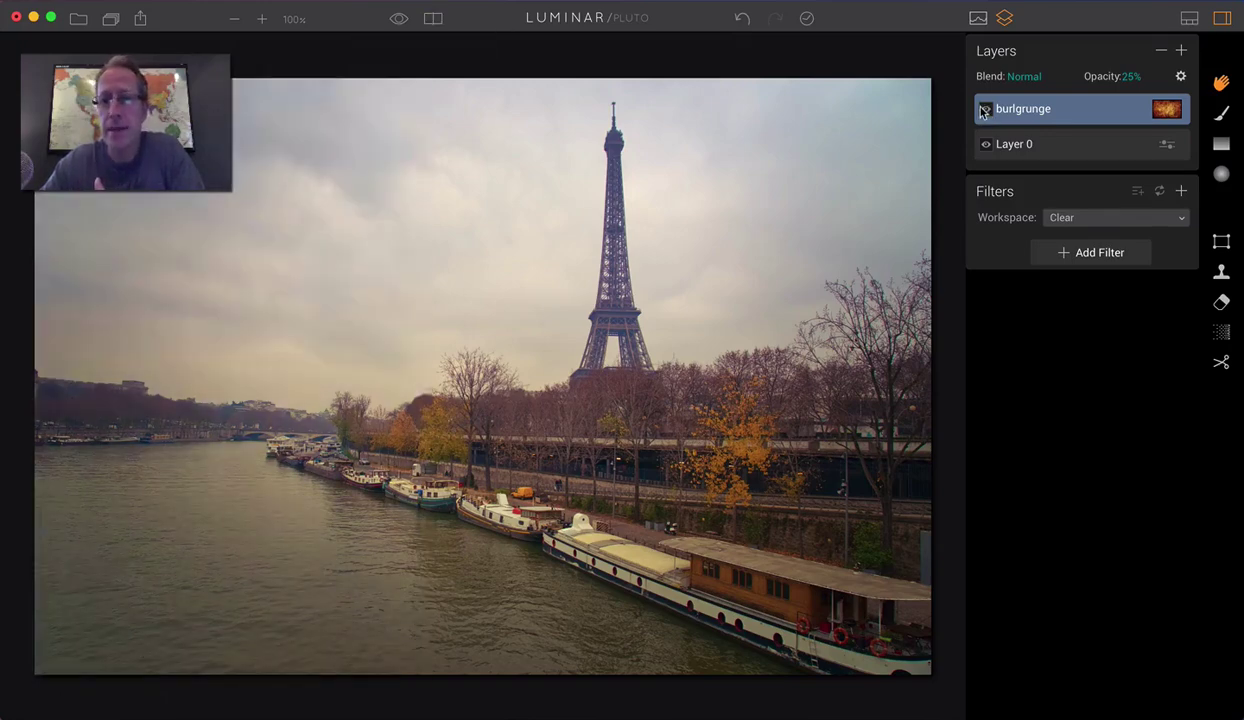
pyautogui.click(984, 110)
pyautogui.click(433, 20)
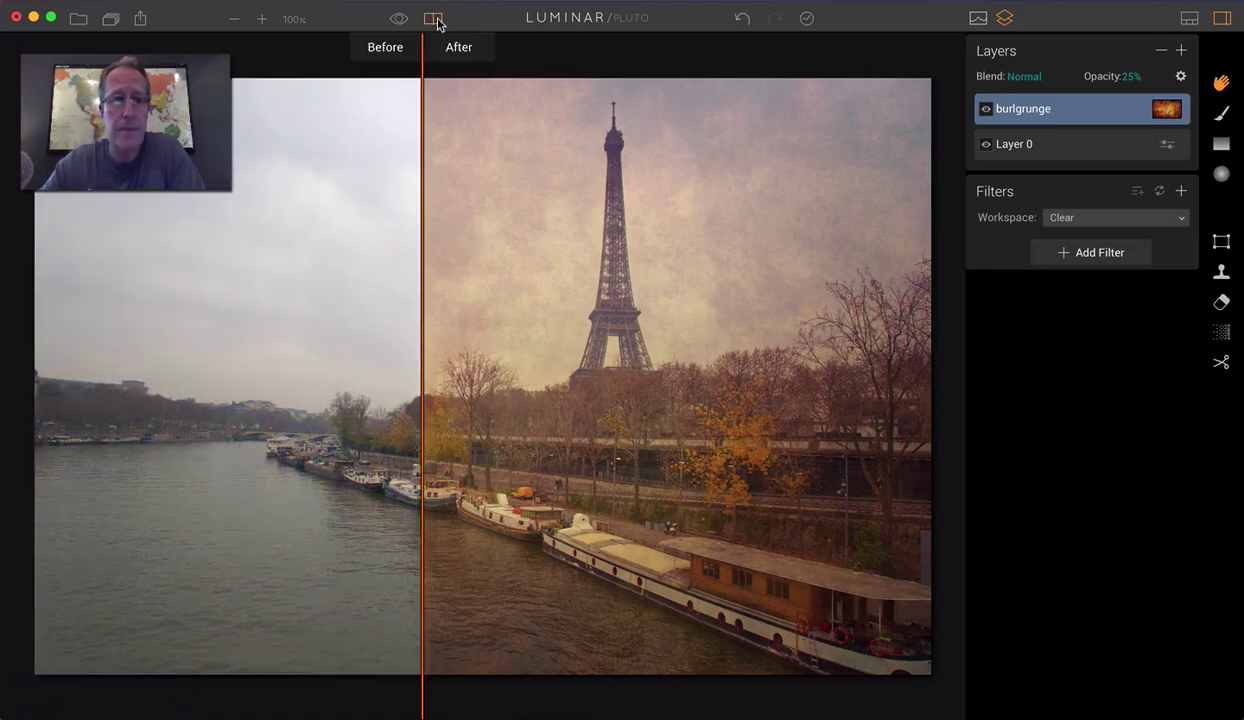
pyautogui.click(436, 20)
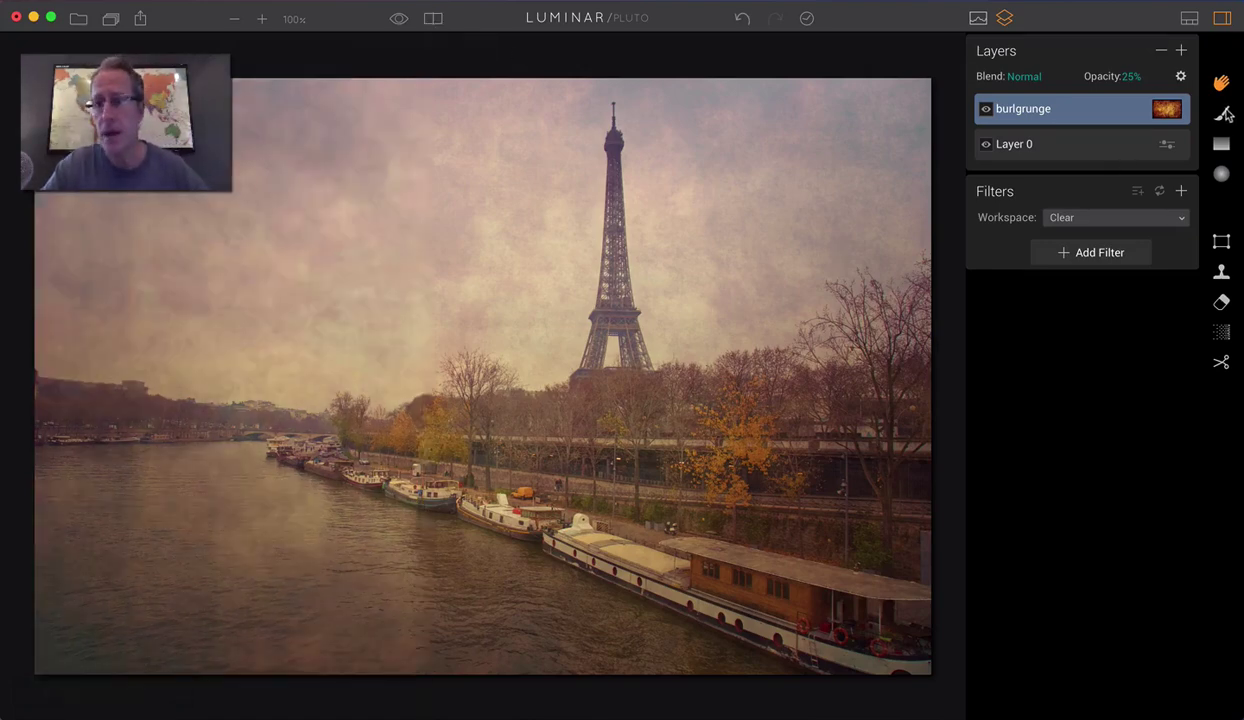
# Mask the burlgrunge layer, erasing texture from the right-side trees and boats with a size-88 brush
pyautogui.click(1222, 114)
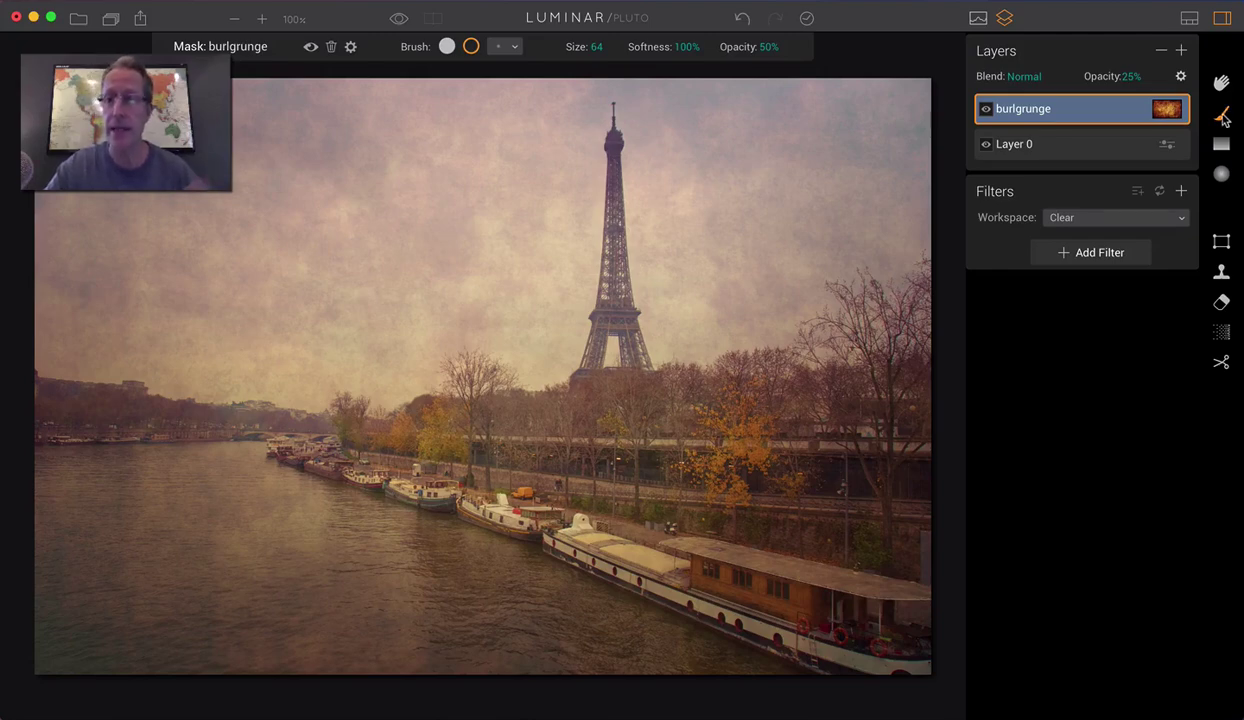
pyautogui.click(472, 47)
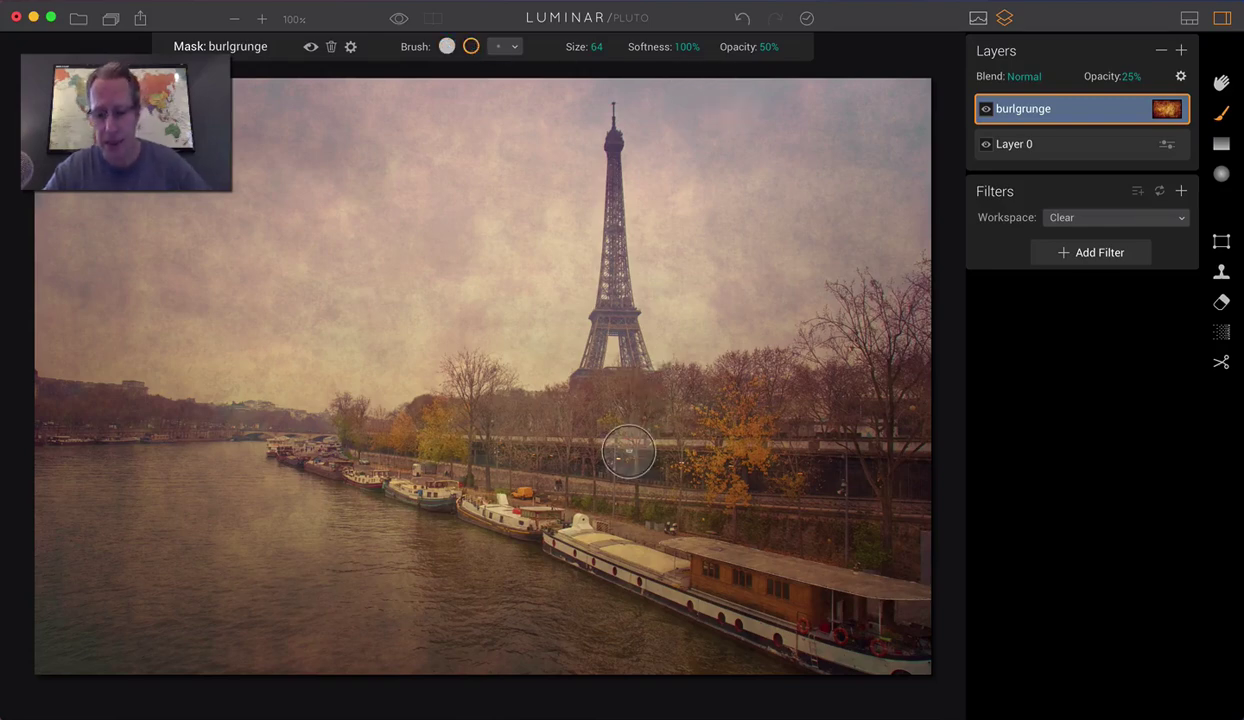
pyautogui.press(']')
pyautogui.press(']')
pyautogui.press(']')
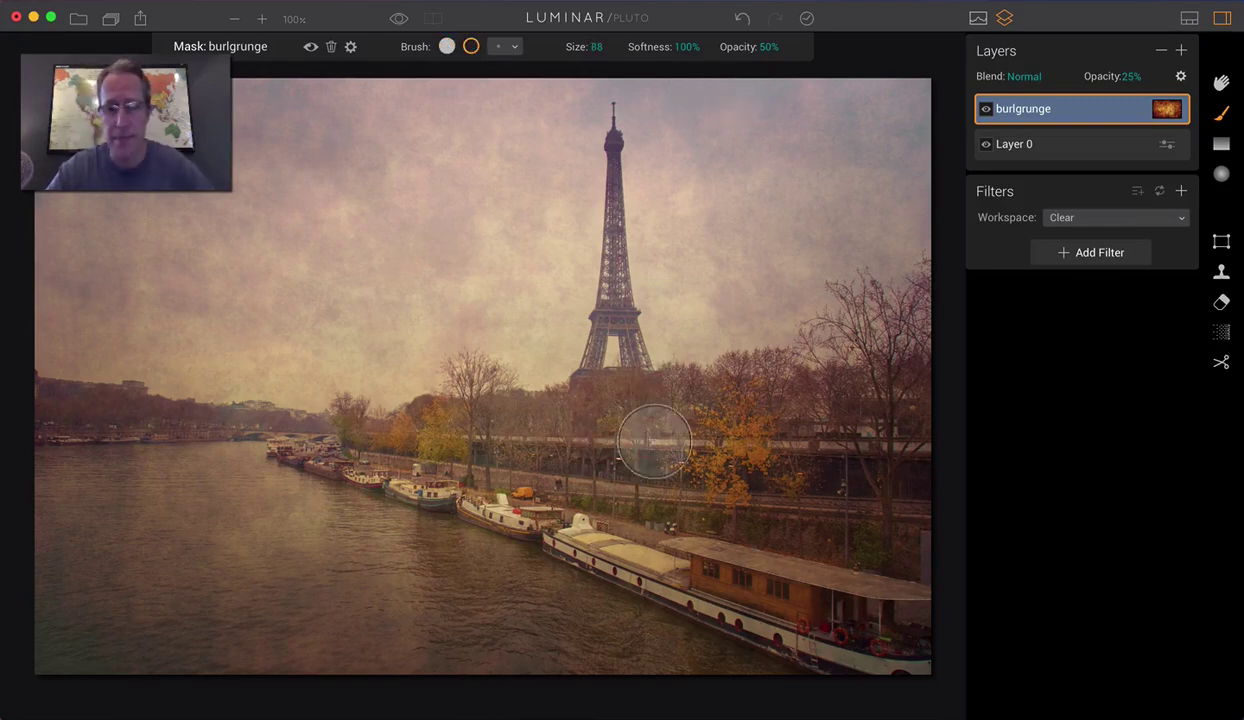
pyautogui.moveTo(654, 442)
pyautogui.mouseDown()
pyautogui.moveTo(800, 409)
pyautogui.moveTo(711, 423)
pyautogui.moveTo(856, 420)
pyautogui.moveTo(870, 536)
pyautogui.moveTo(814, 533)
pyautogui.moveTo(891, 584)
pyautogui.moveTo(878, 626)
pyautogui.moveTo(662, 558)
pyautogui.moveTo(521, 480)
pyautogui.moveTo(340, 455)
pyautogui.mouseUp()
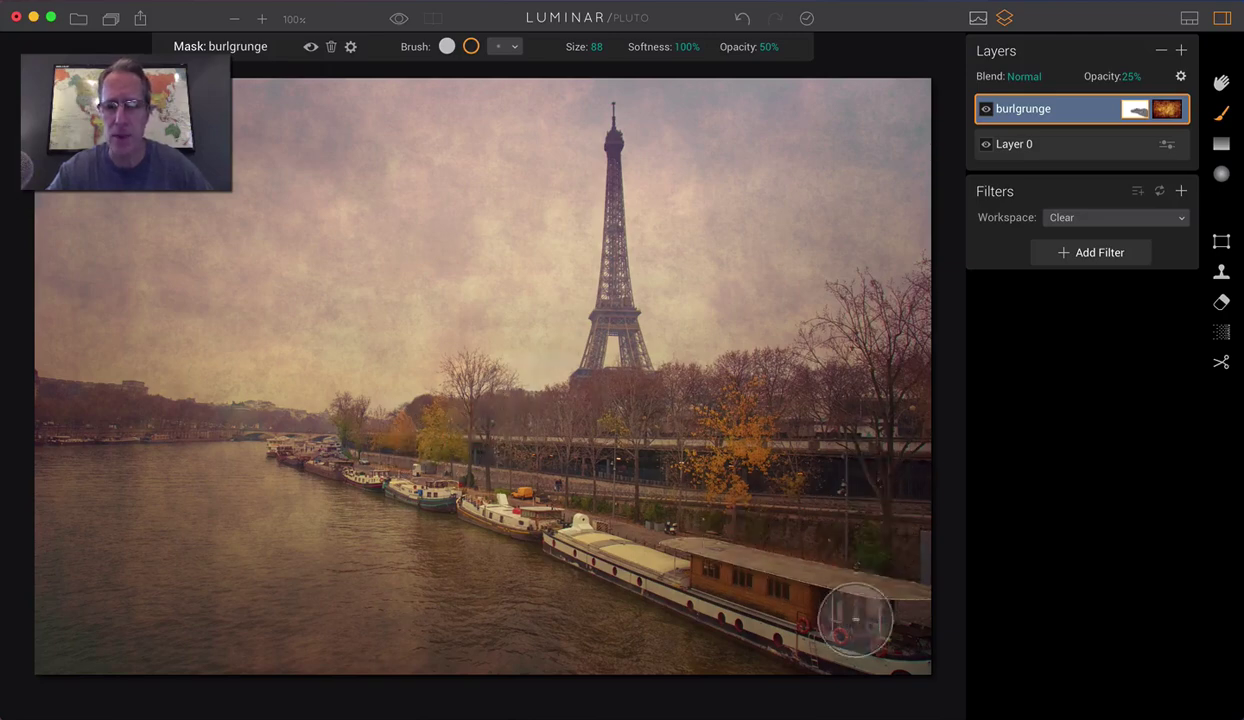
pyautogui.click(447, 47)
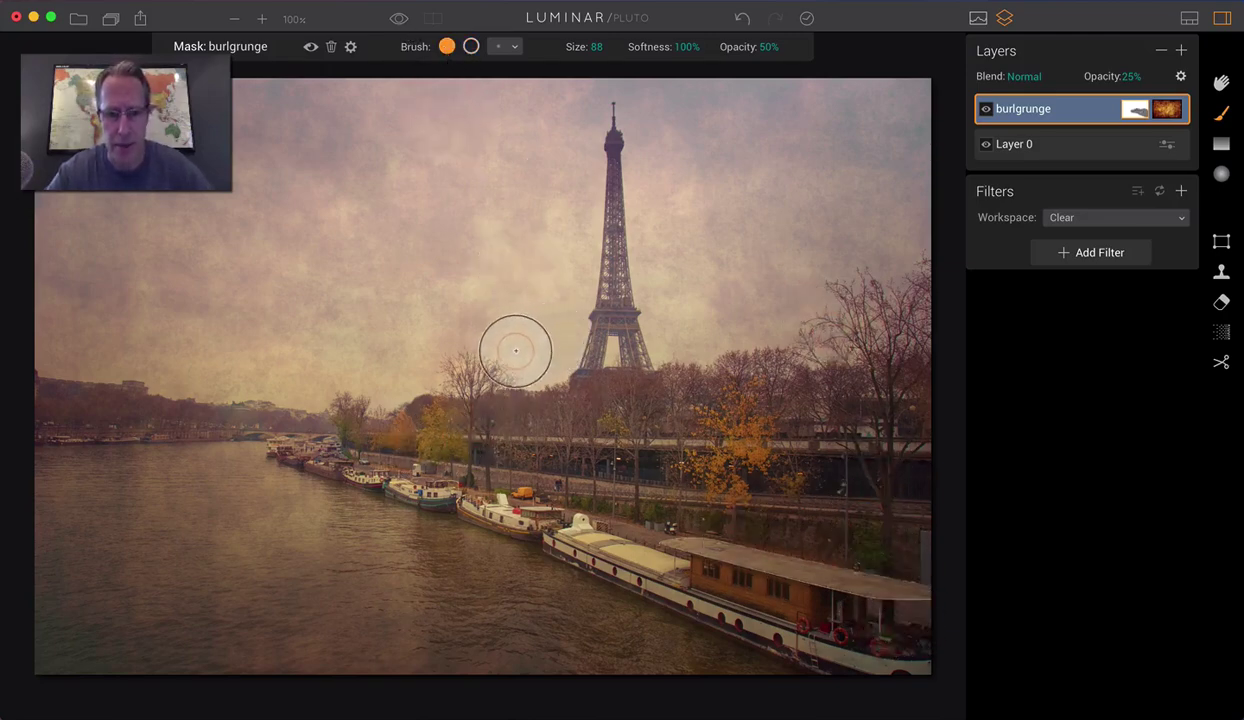
# Using the red mask overlay, repaint and erase mask edges around the riverbank trees and boats
pyautogui.click(310, 47)
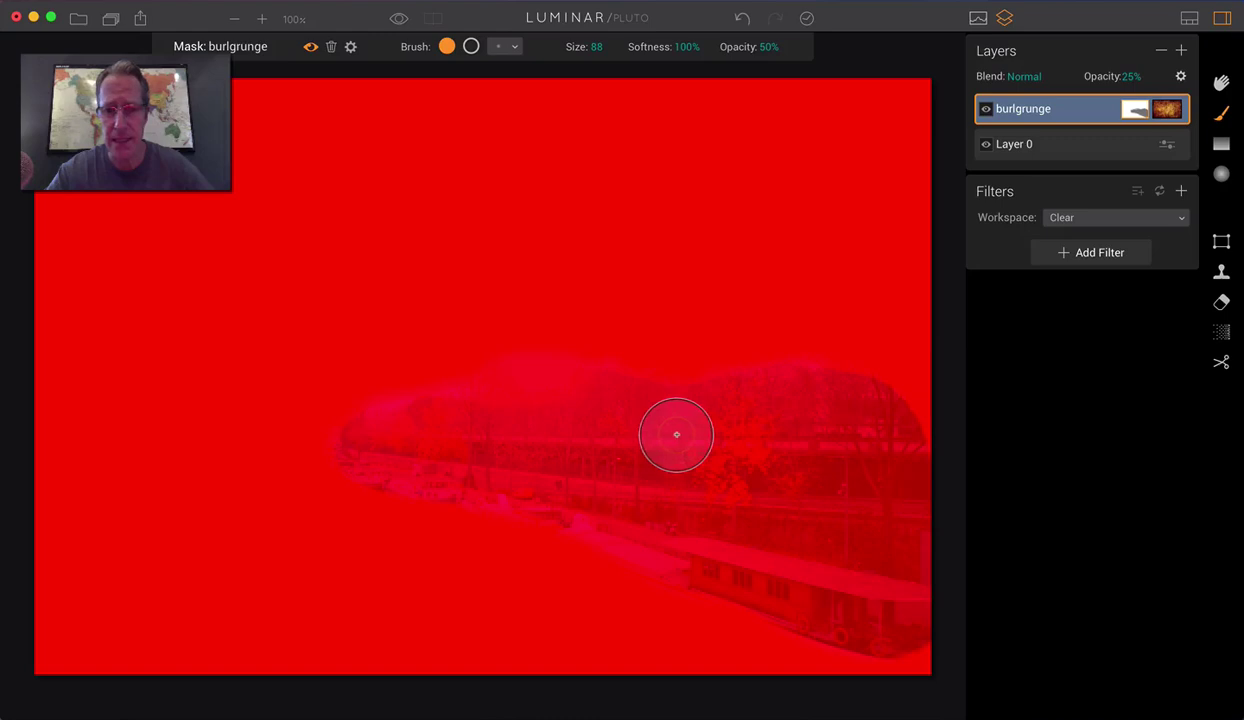
pyautogui.moveTo(846, 446)
pyautogui.mouseDown()
pyautogui.moveTo(864, 509)
pyautogui.moveTo(786, 530)
pyautogui.mouseUp()
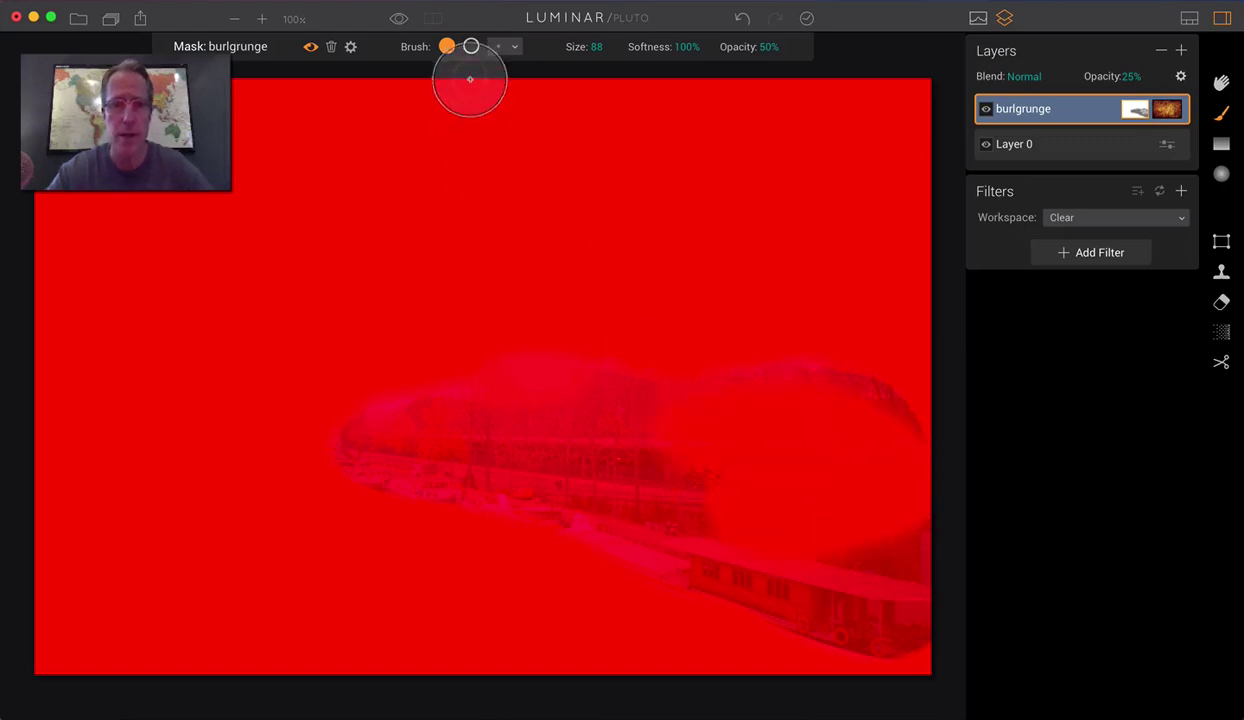
pyautogui.click(471, 47)
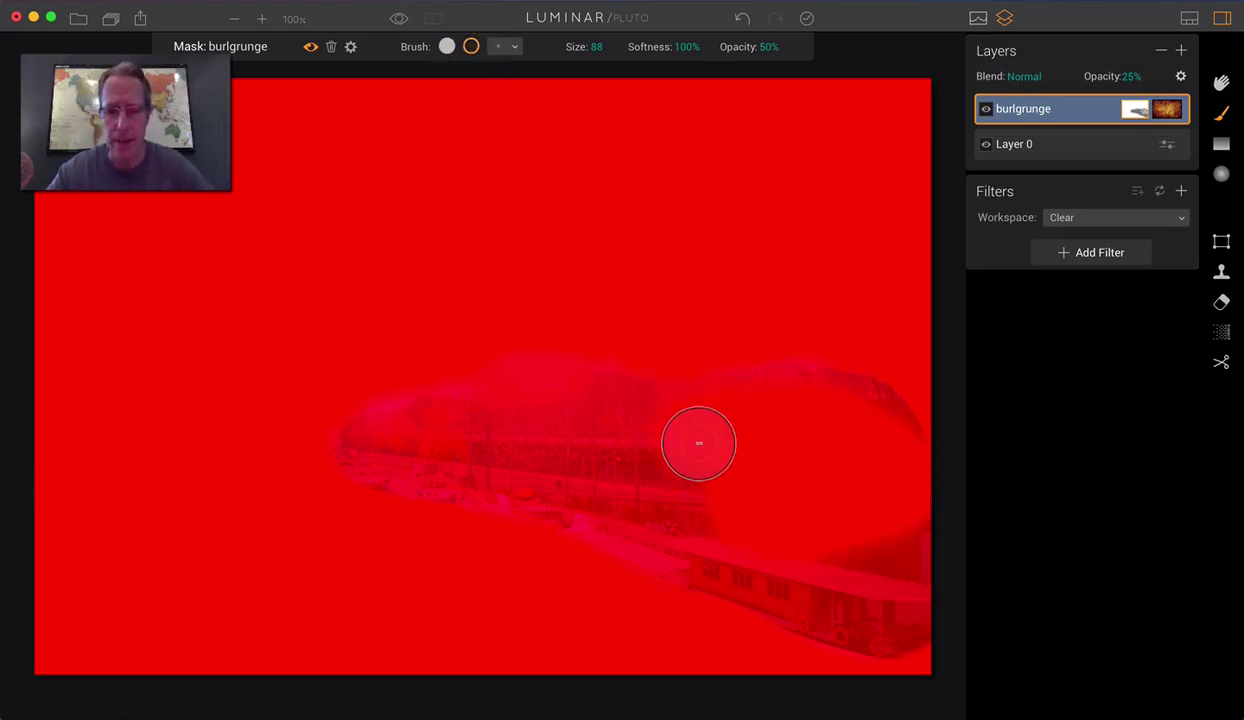
pyautogui.moveTo(680, 425)
pyautogui.mouseDown()
pyautogui.moveTo(853, 419)
pyautogui.moveTo(832, 414)
pyautogui.moveTo(894, 538)
pyautogui.moveTo(891, 590)
pyautogui.moveTo(839, 628)
pyautogui.moveTo(807, 538)
pyautogui.moveTo(723, 484)
pyautogui.moveTo(688, 485)
pyautogui.moveTo(581, 434)
pyautogui.moveTo(447, 428)
pyautogui.moveTo(337, 462)
pyautogui.moveTo(825, 563)
pyautogui.moveTo(893, 507)
pyautogui.moveTo(672, 528)
pyautogui.mouseUp()
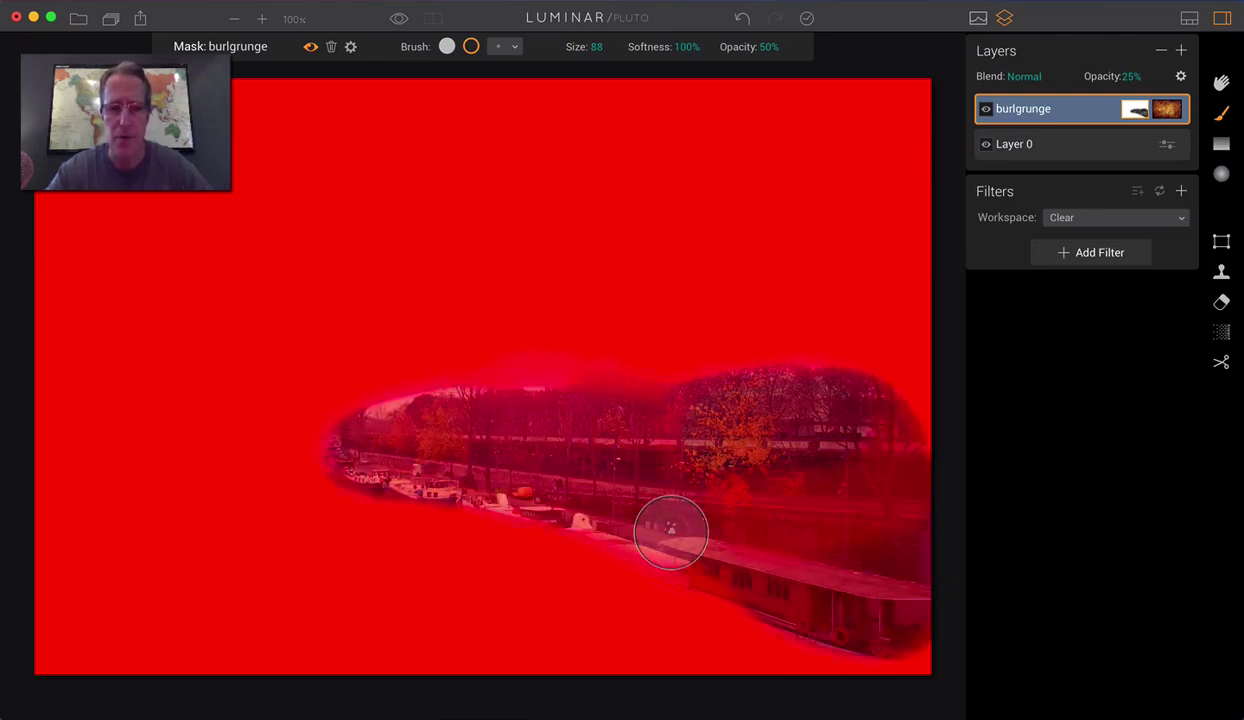
pyautogui.click(446, 46)
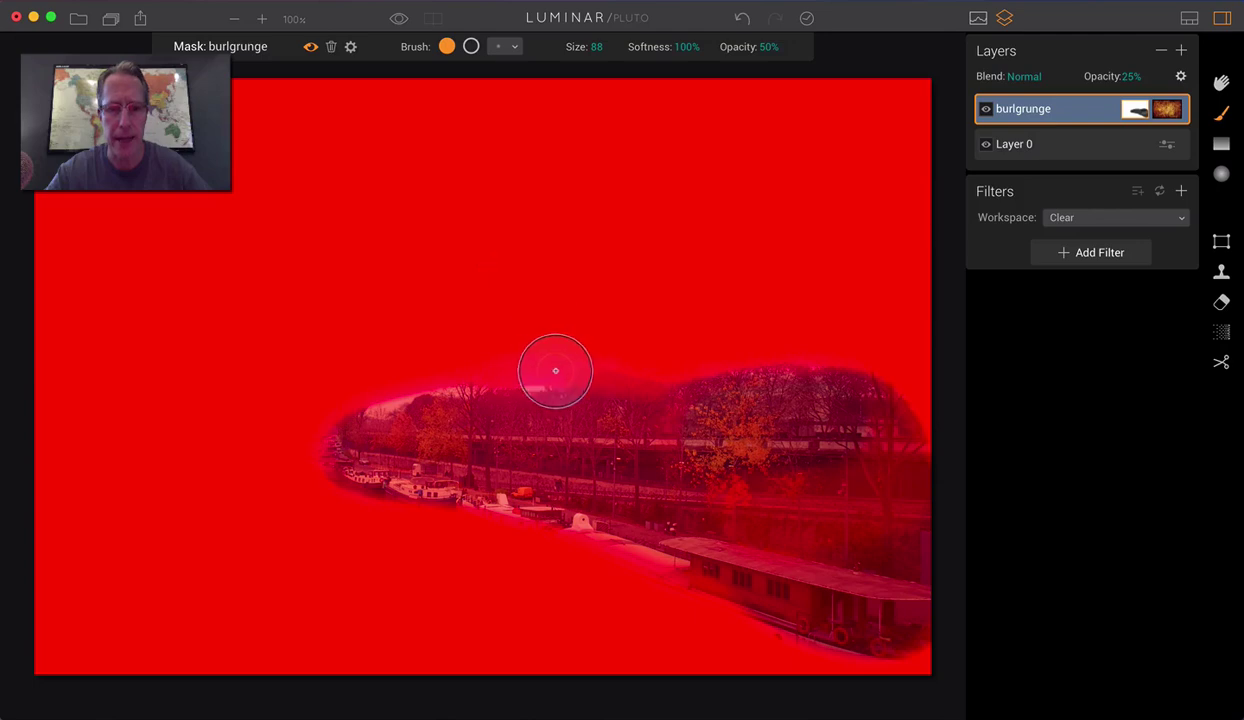
pyautogui.moveTo(446, 371); pyautogui.dragTo(322, 392)
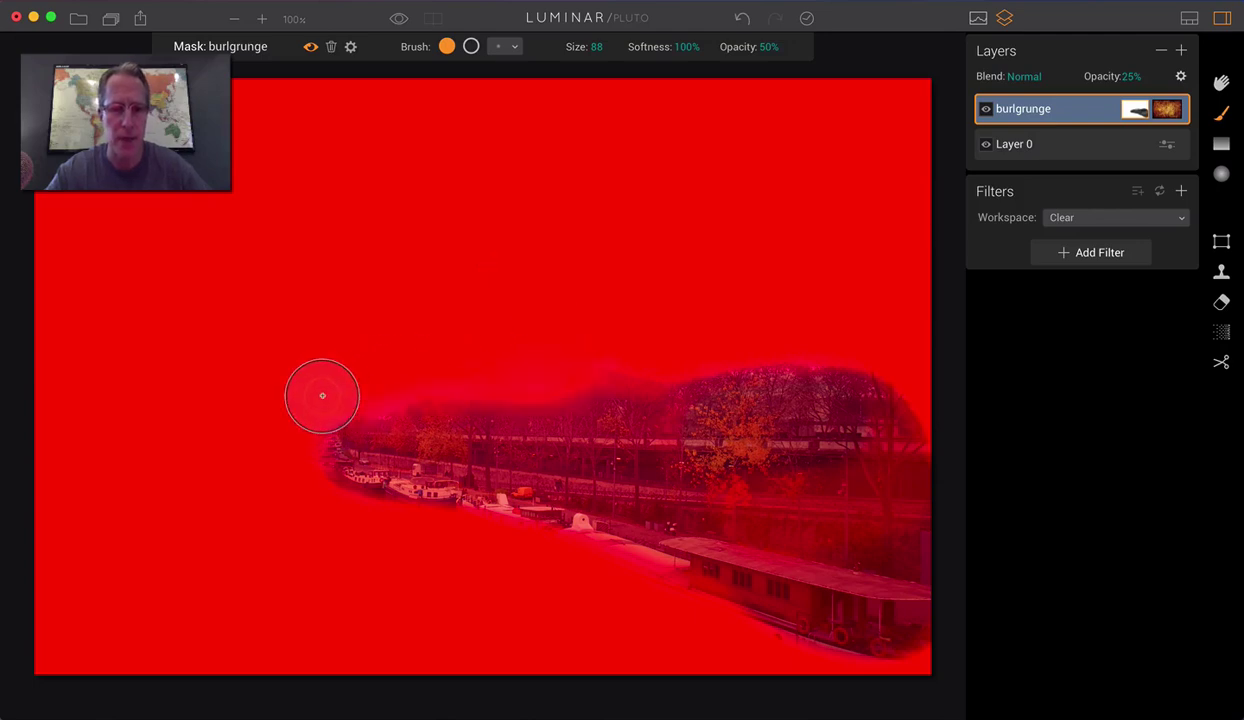
pyautogui.click(311, 49)
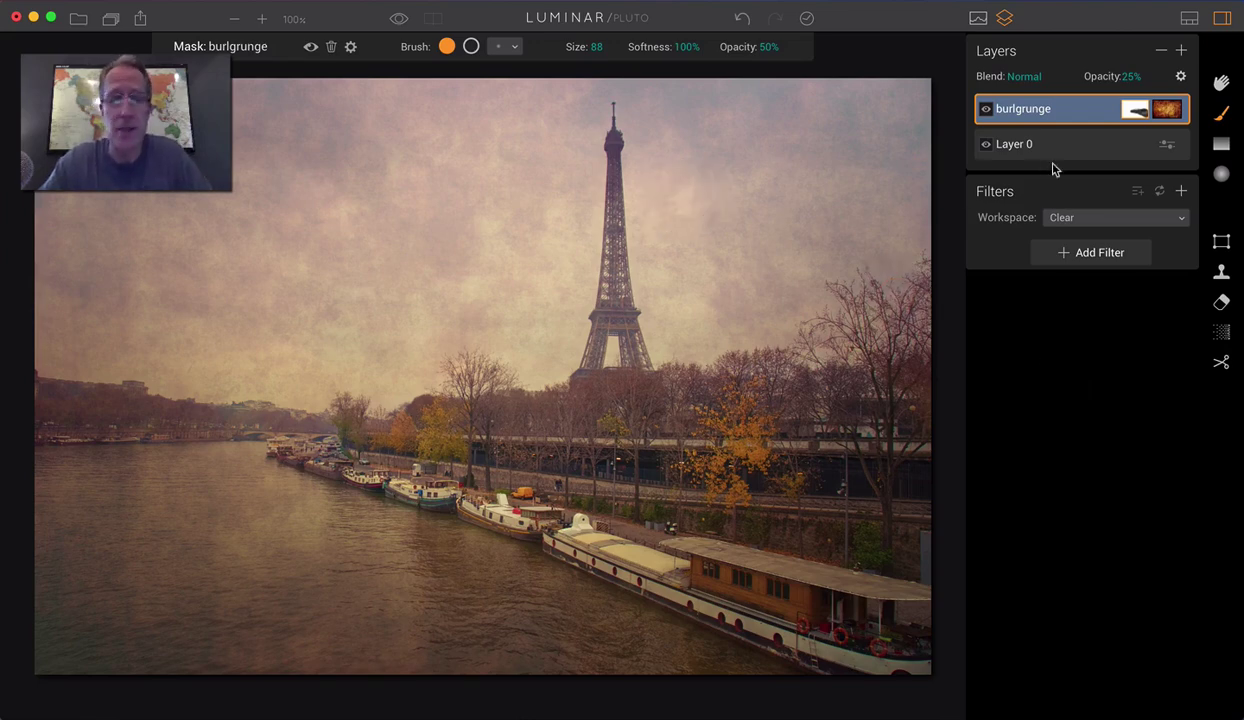
# Add Layer 2 as an empty adjustment layer above burlgrunge, with no filters
pyautogui.click(1179, 50)
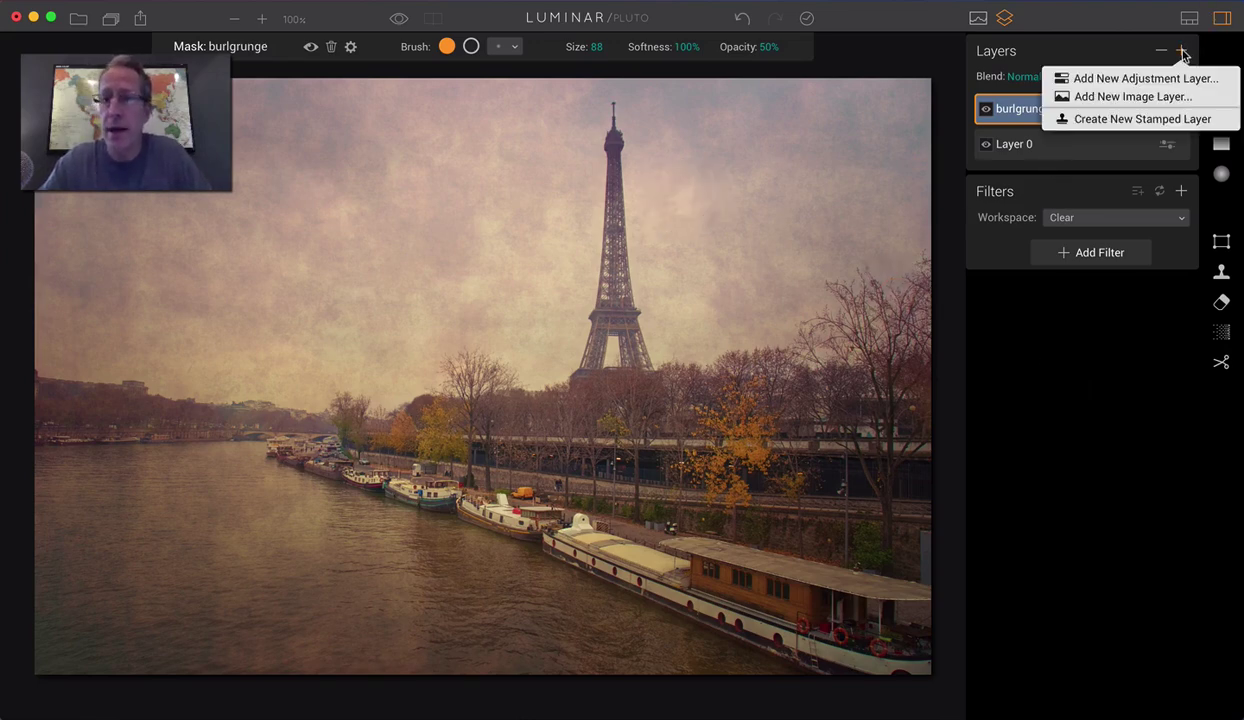
pyautogui.click(1130, 80)
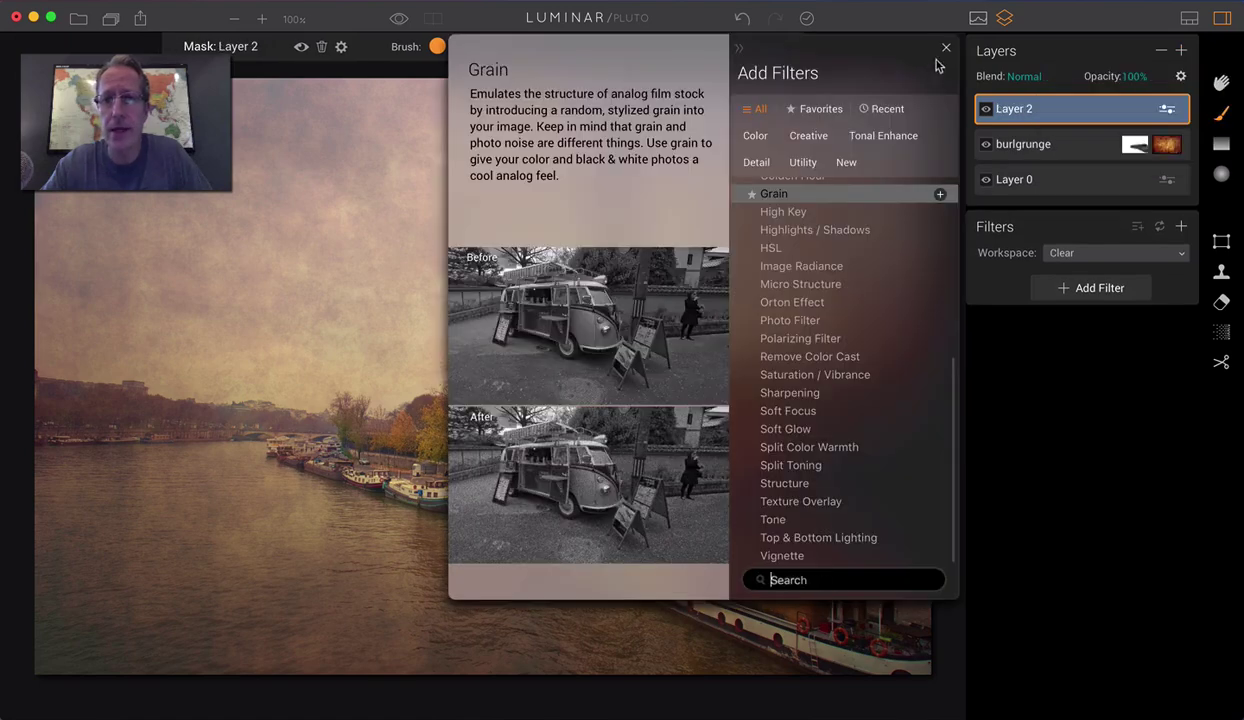
pyautogui.click(948, 49)
pyautogui.click(1078, 118)
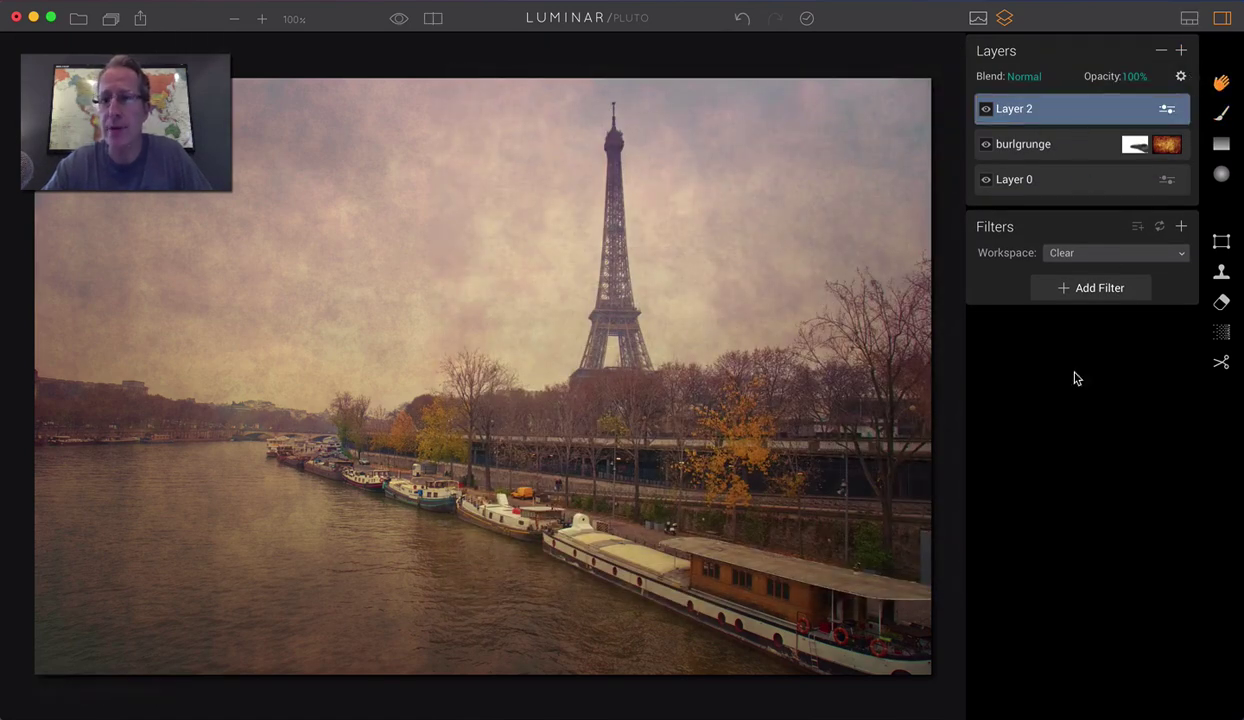
# Apply the Let Them Eat Cake preset to Layer 2 and lower its opacity to 62%
pyautogui.click(1189, 18)
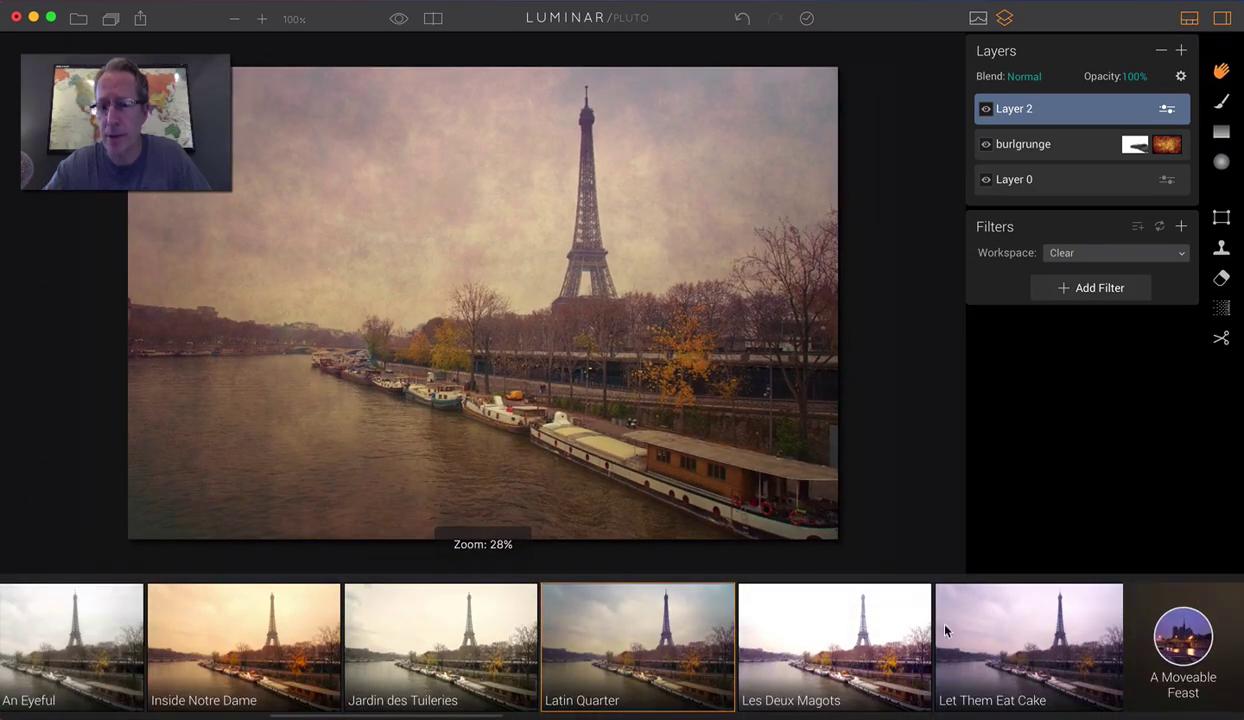
pyautogui.click(945, 630)
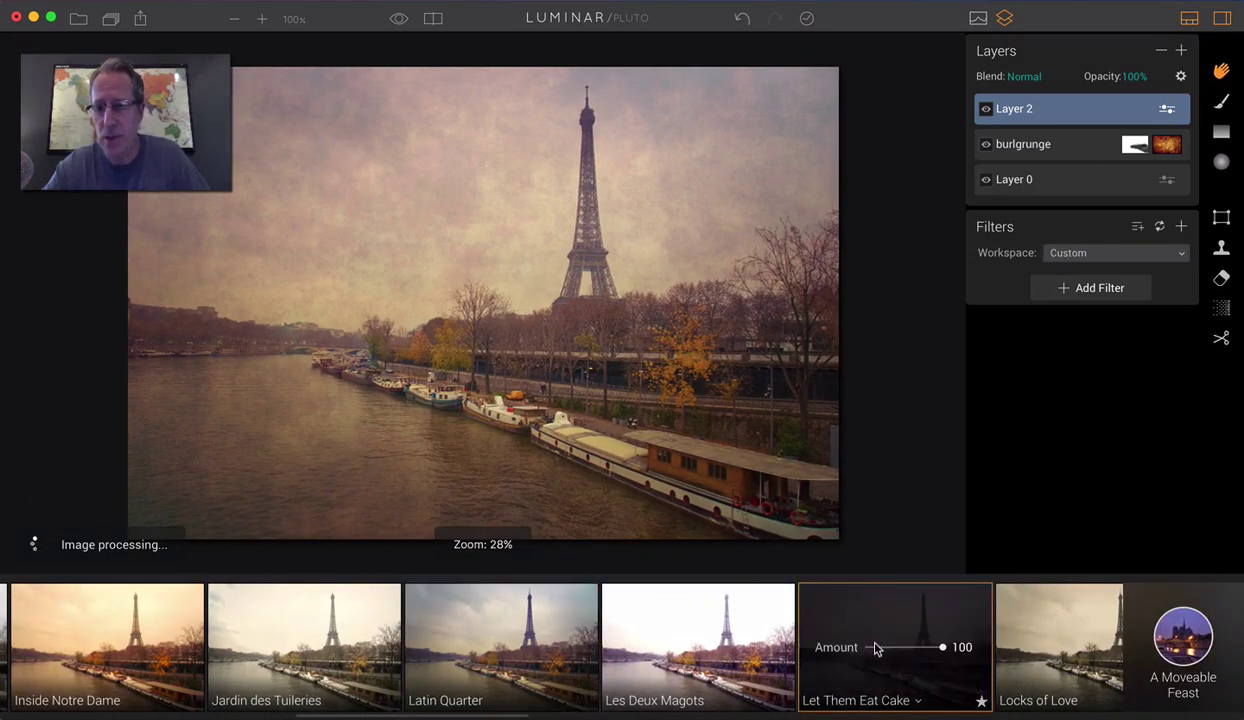
pyautogui.press('super+shift+p')
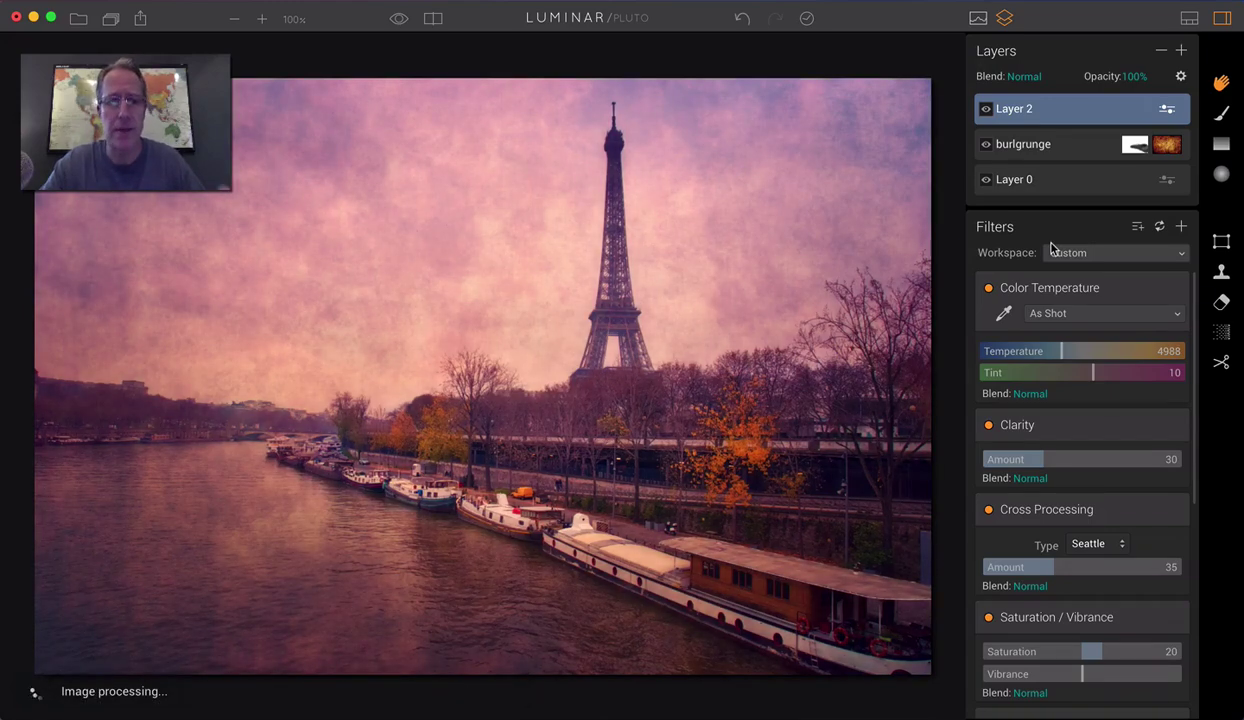
pyautogui.click(1133, 76)
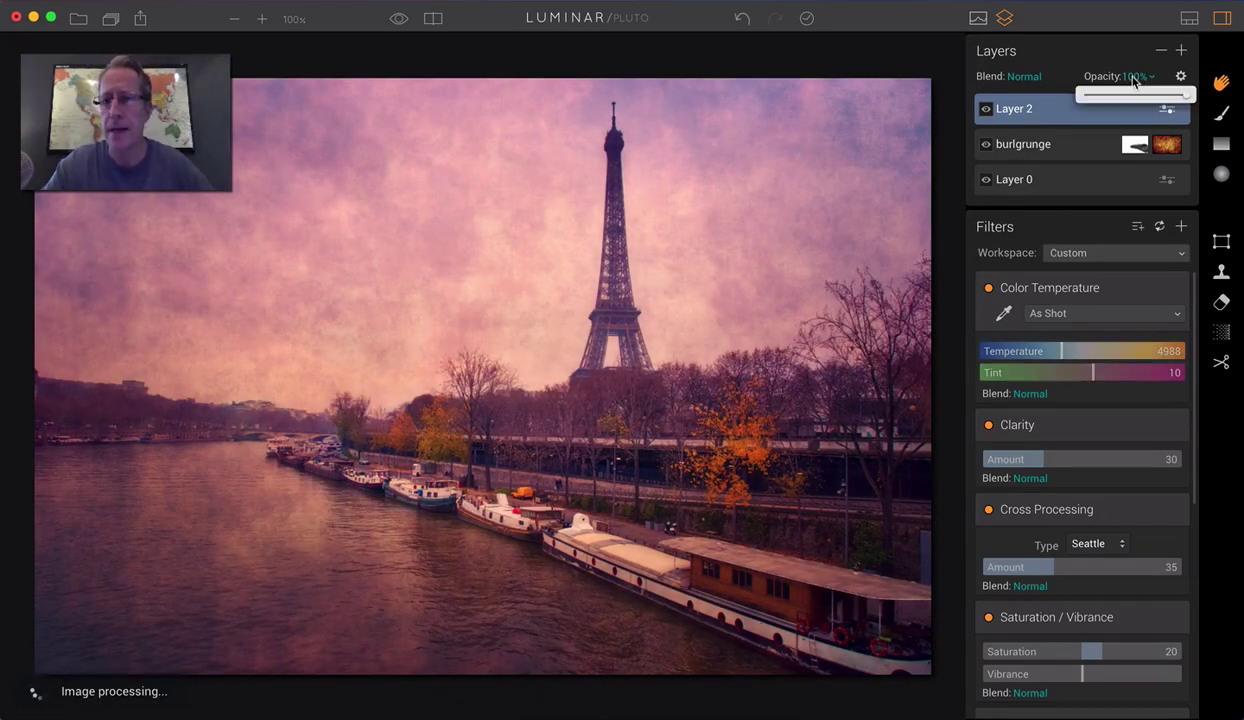
pyautogui.moveTo(1181, 97); pyautogui.dragTo(1149, 96)
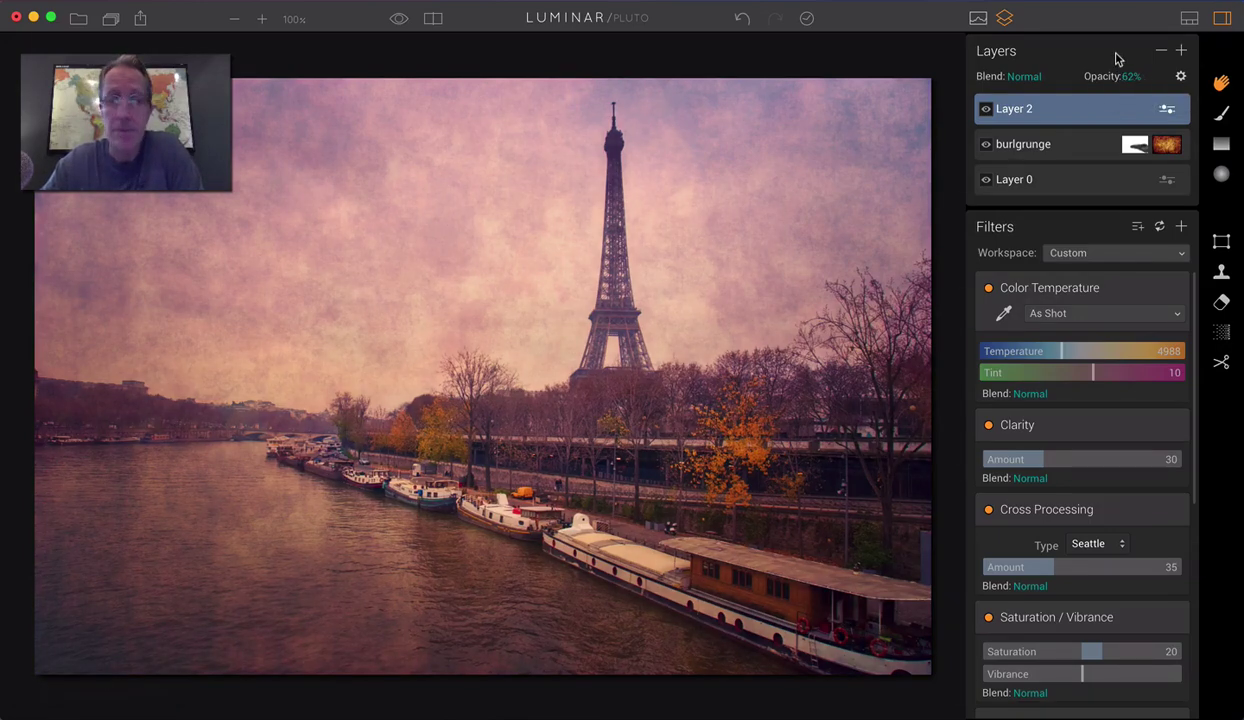
pyautogui.click(985, 110)
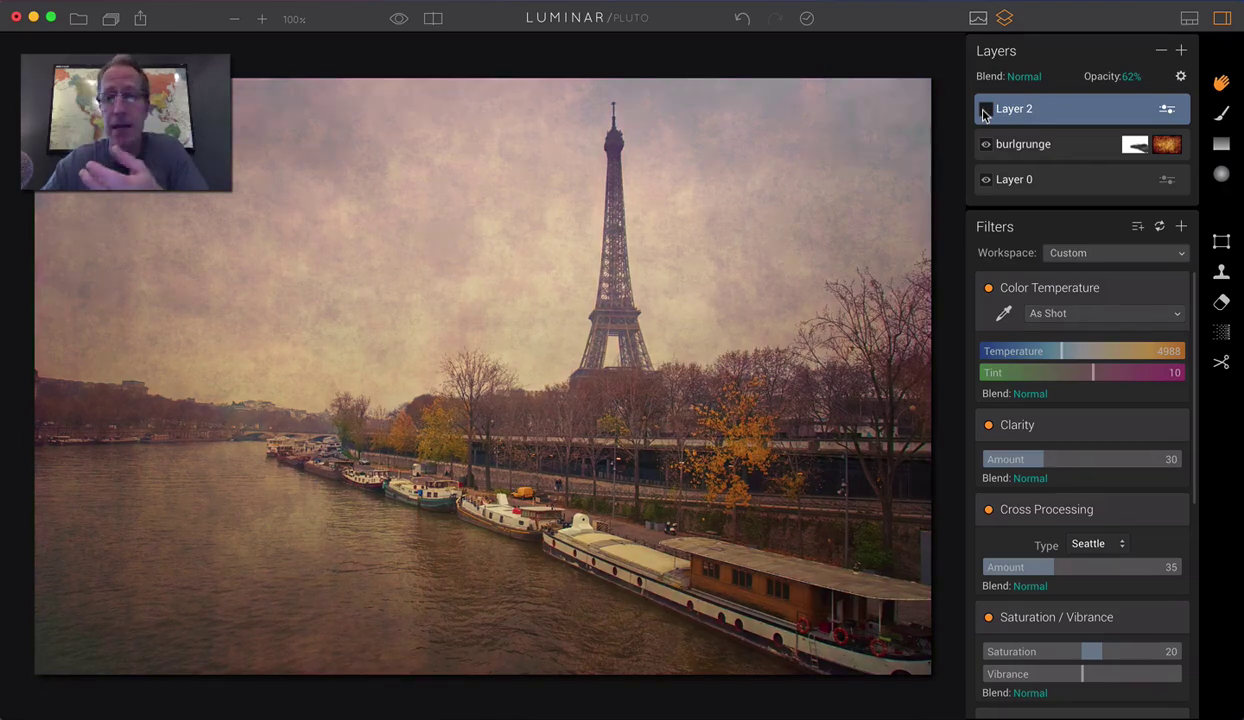
pyautogui.click(985, 110)
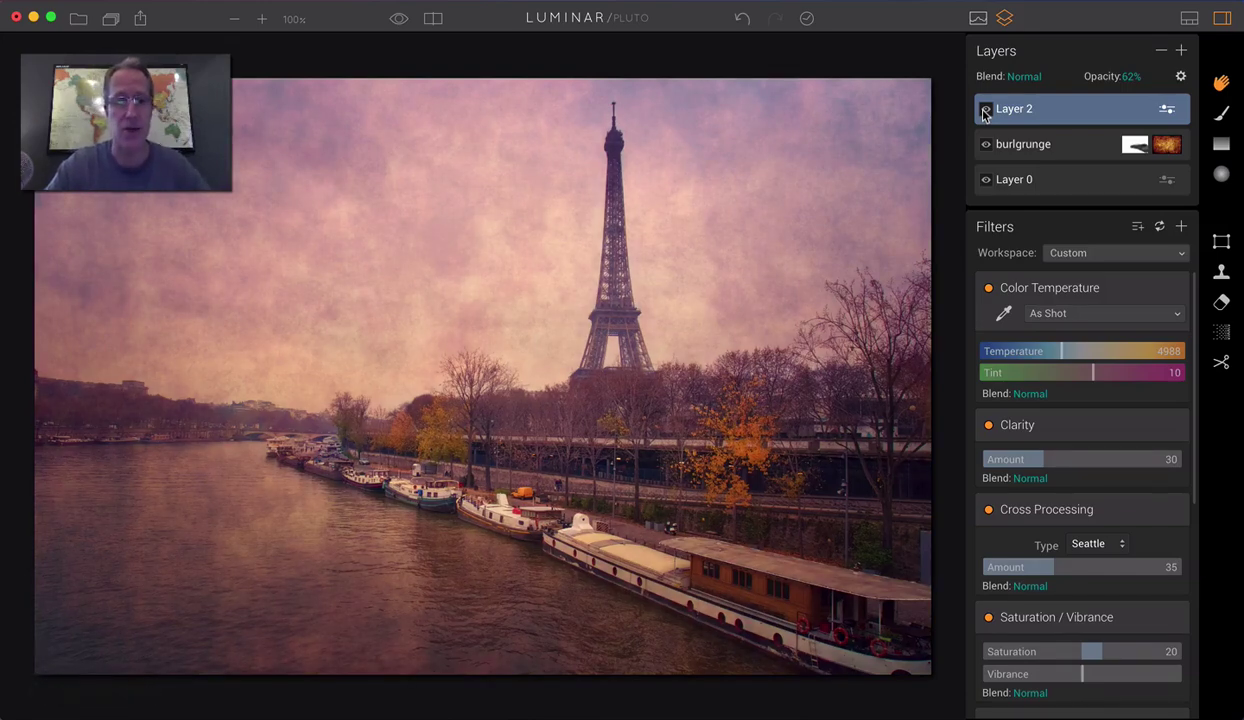
pyautogui.click(434, 19)
pyautogui.moveTo(416, 226); pyautogui.dragTo(880, 219)
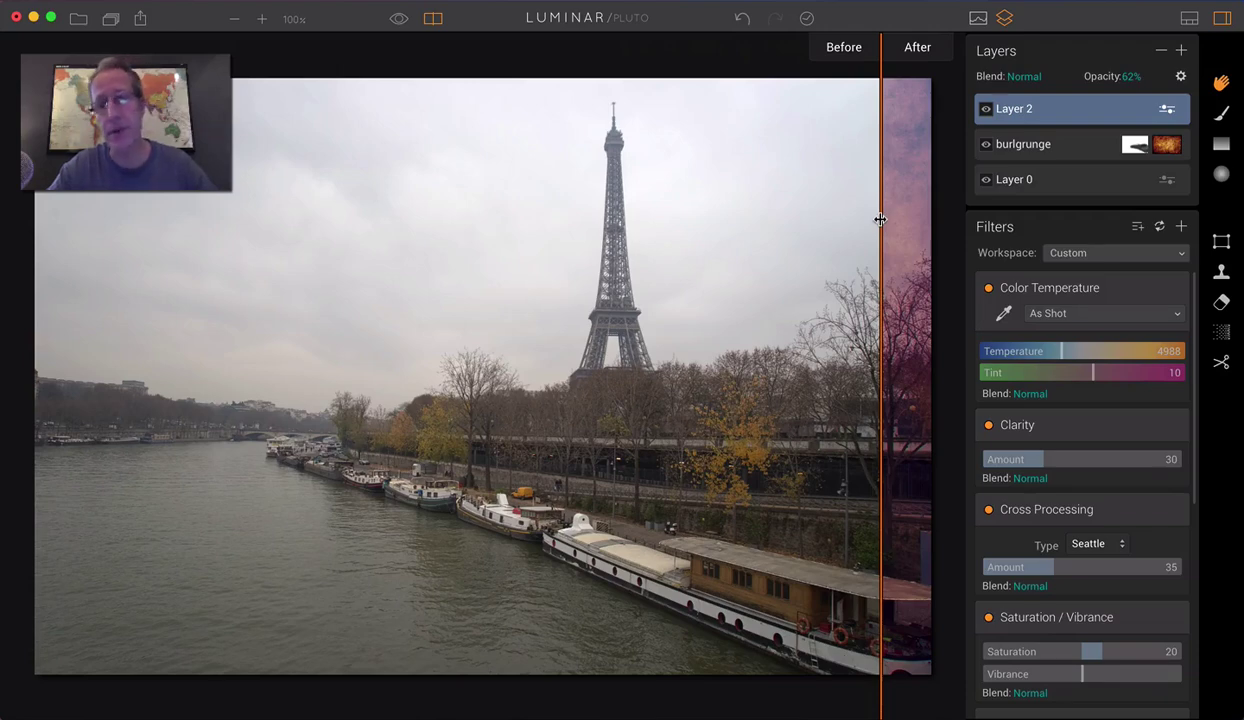
pyautogui.moveTo(880, 219); pyautogui.dragTo(337, 229)
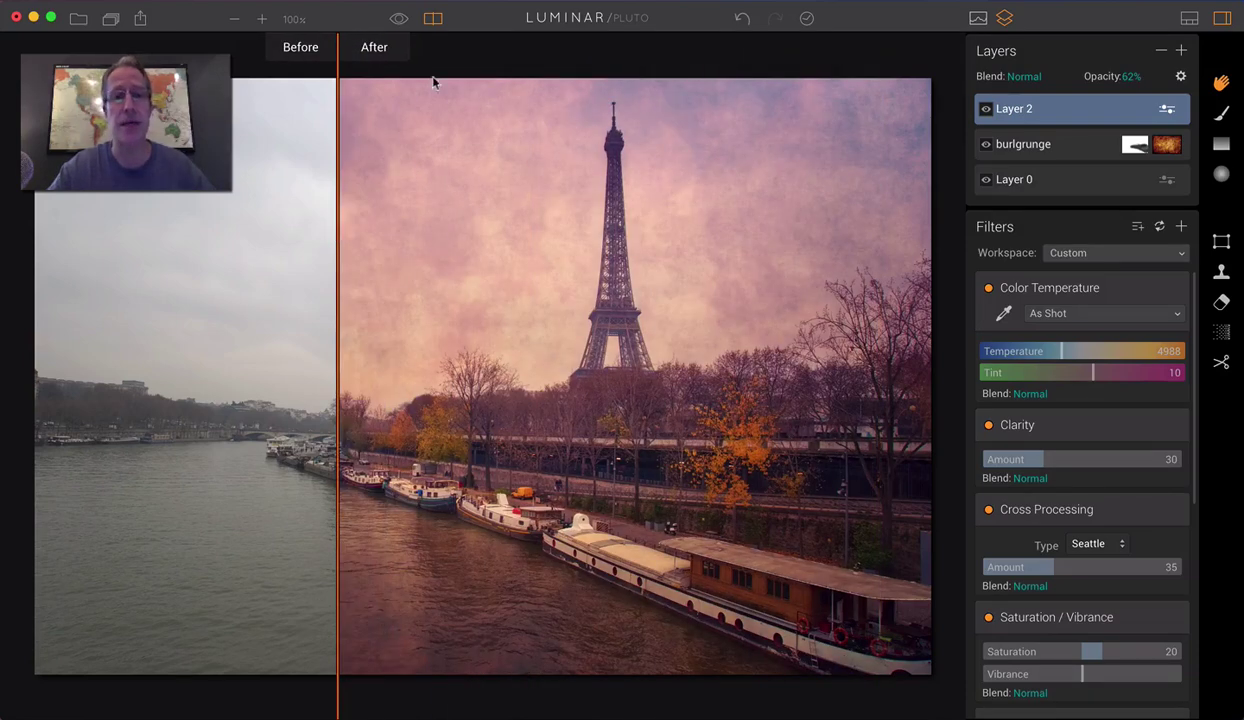
pyautogui.click(434, 19)
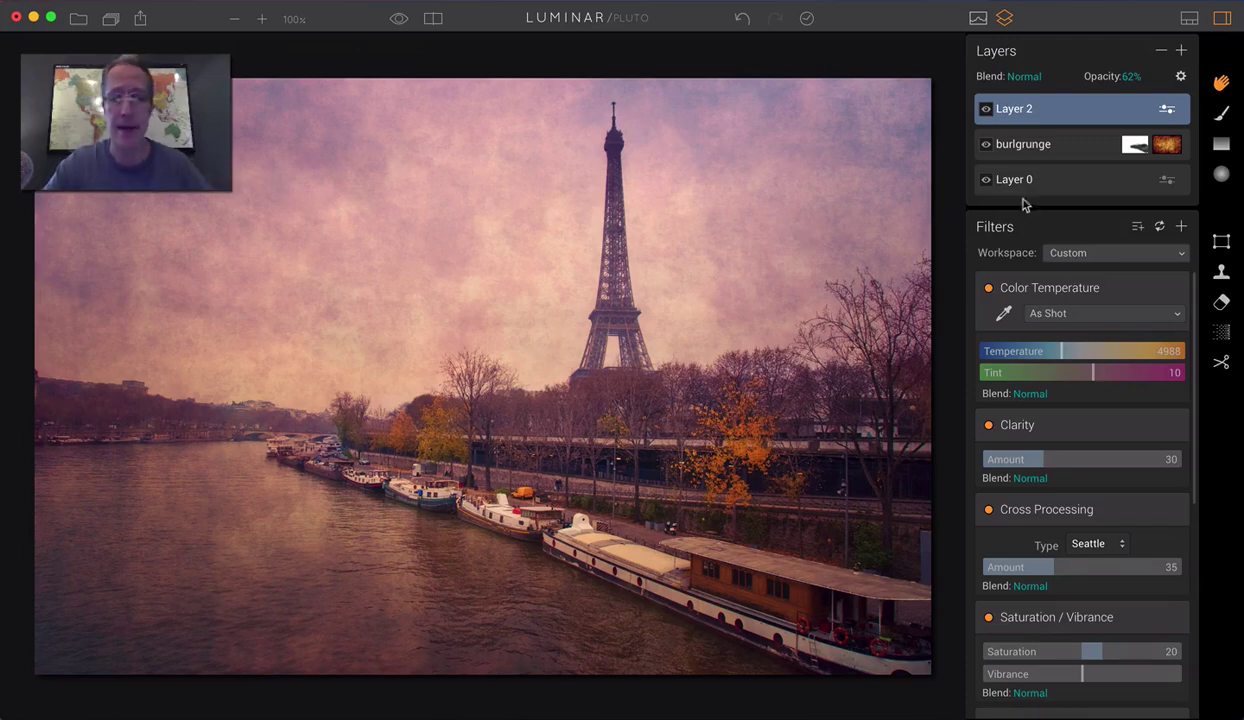
pyautogui.click(1024, 76)
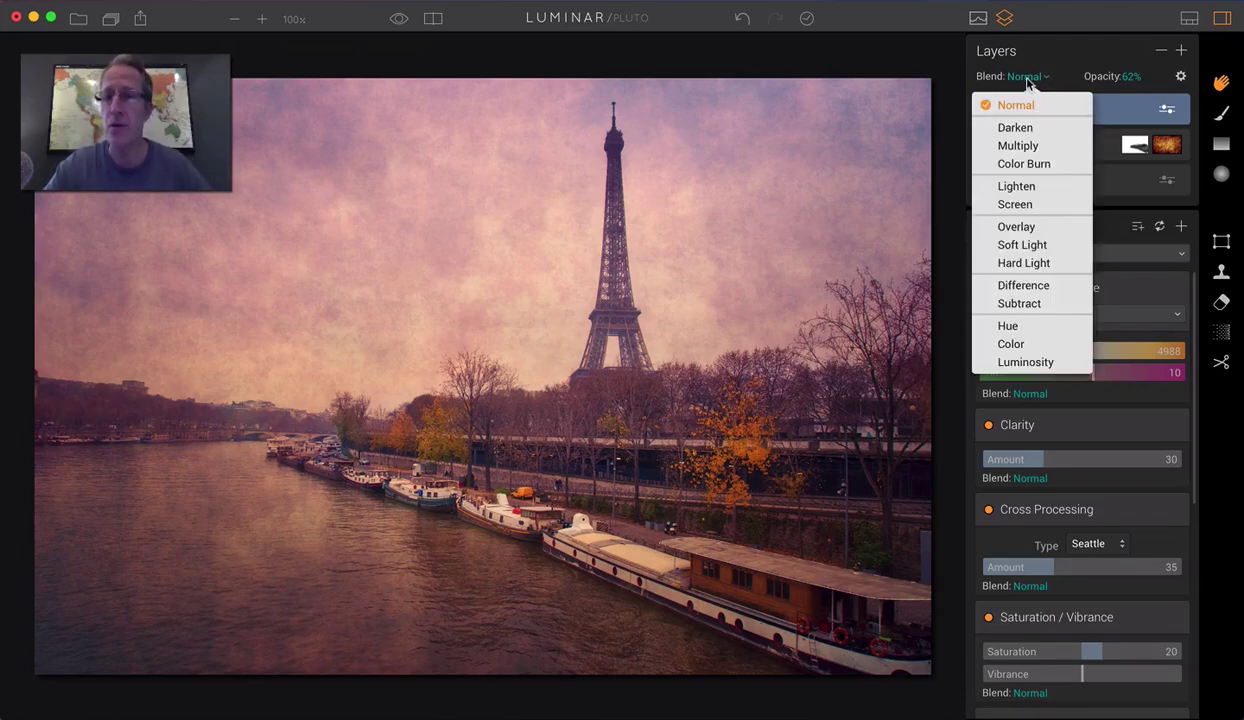
pyautogui.click(1012, 346)
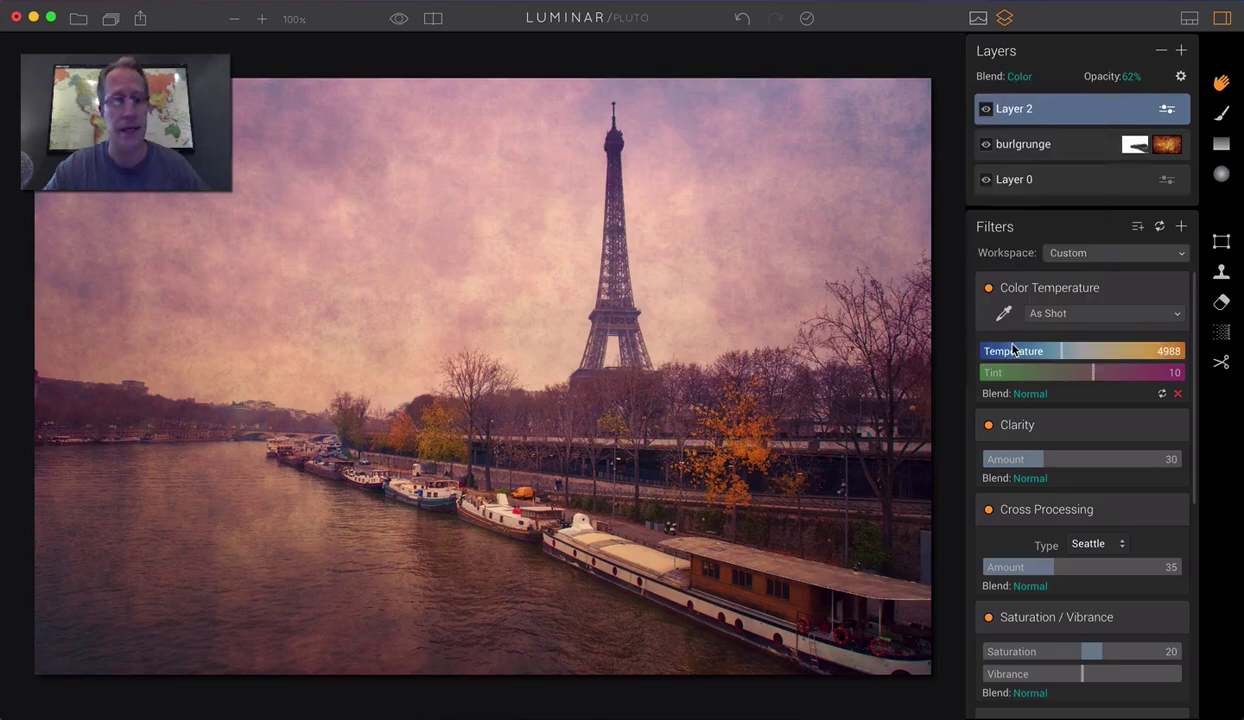
pyautogui.click(1018, 77)
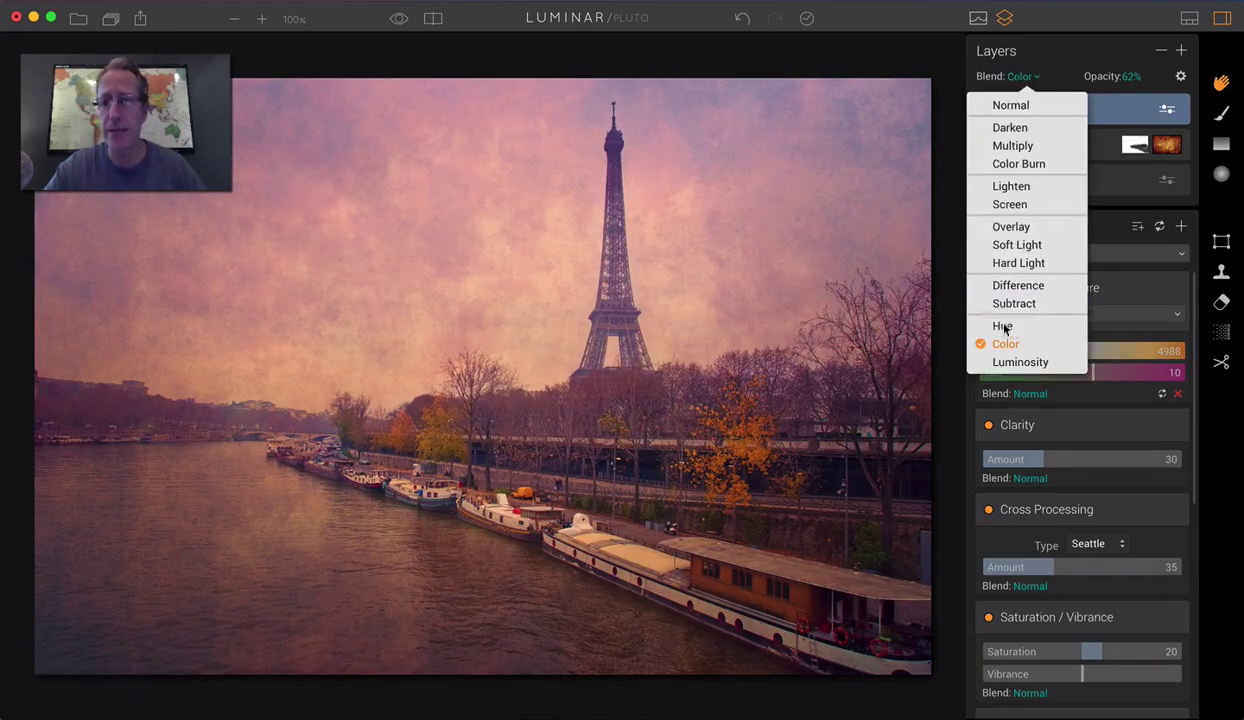
pyautogui.click(1006, 362)
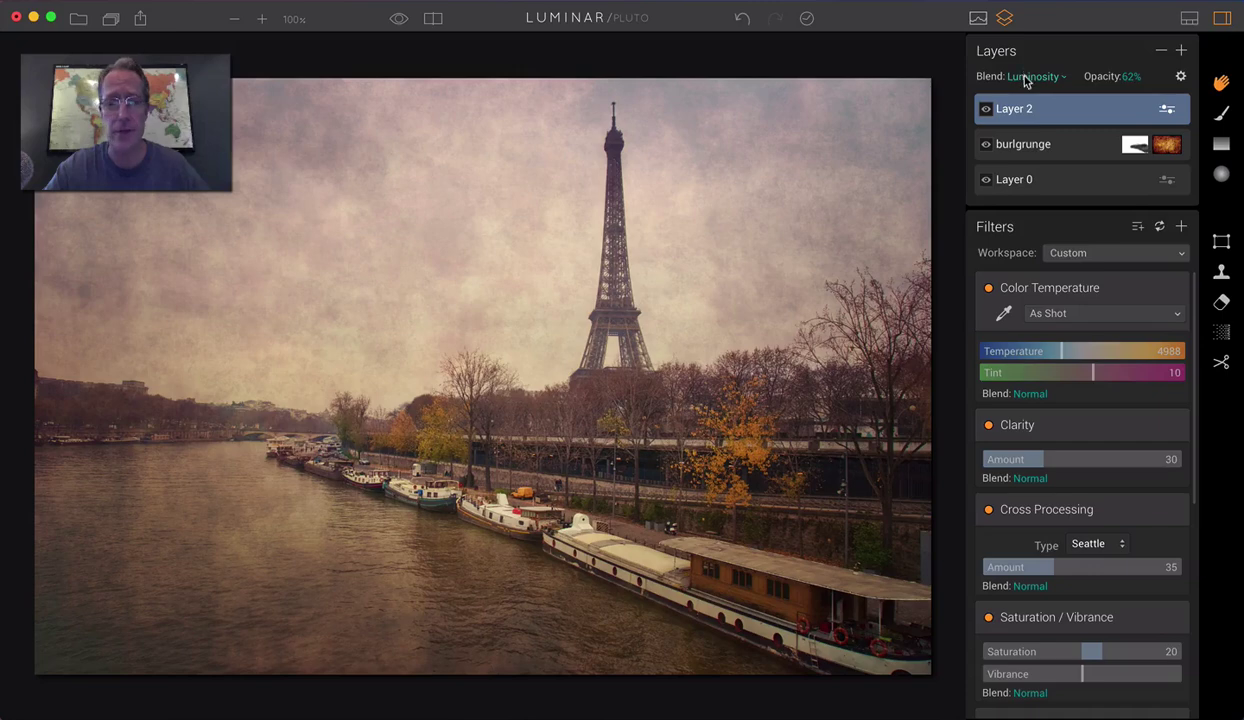
pyautogui.click(1022, 78)
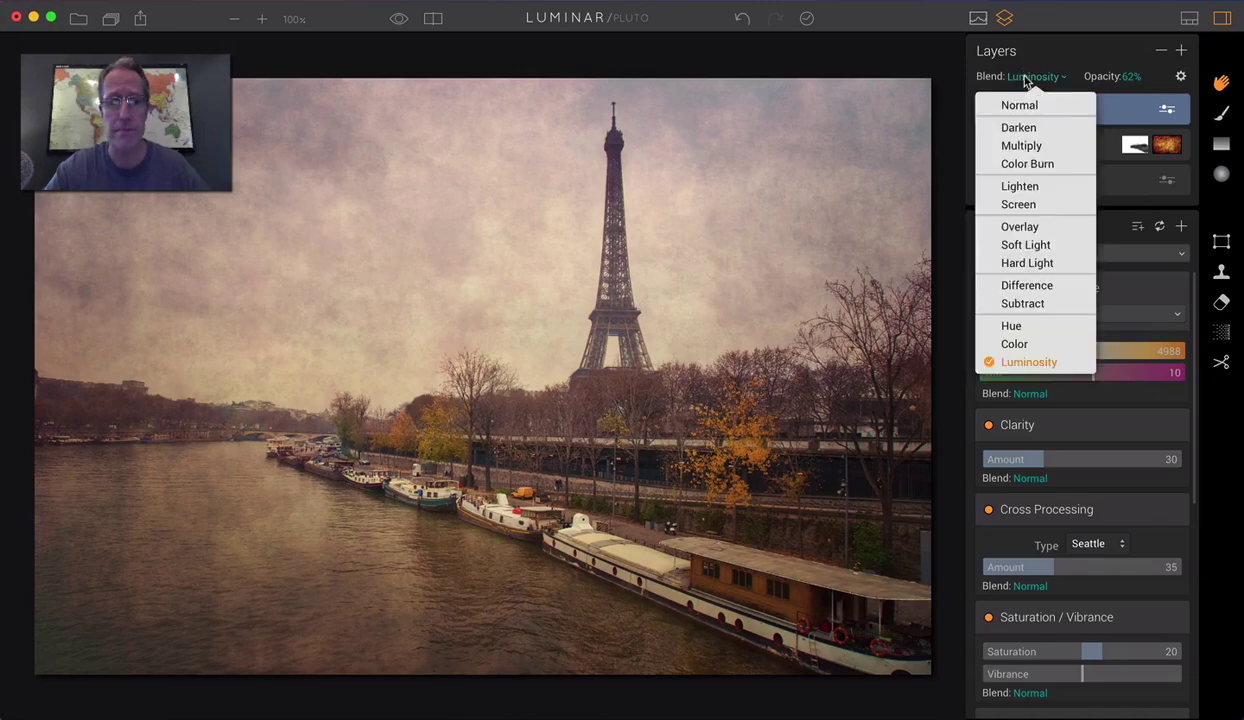
pyautogui.click(1024, 263)
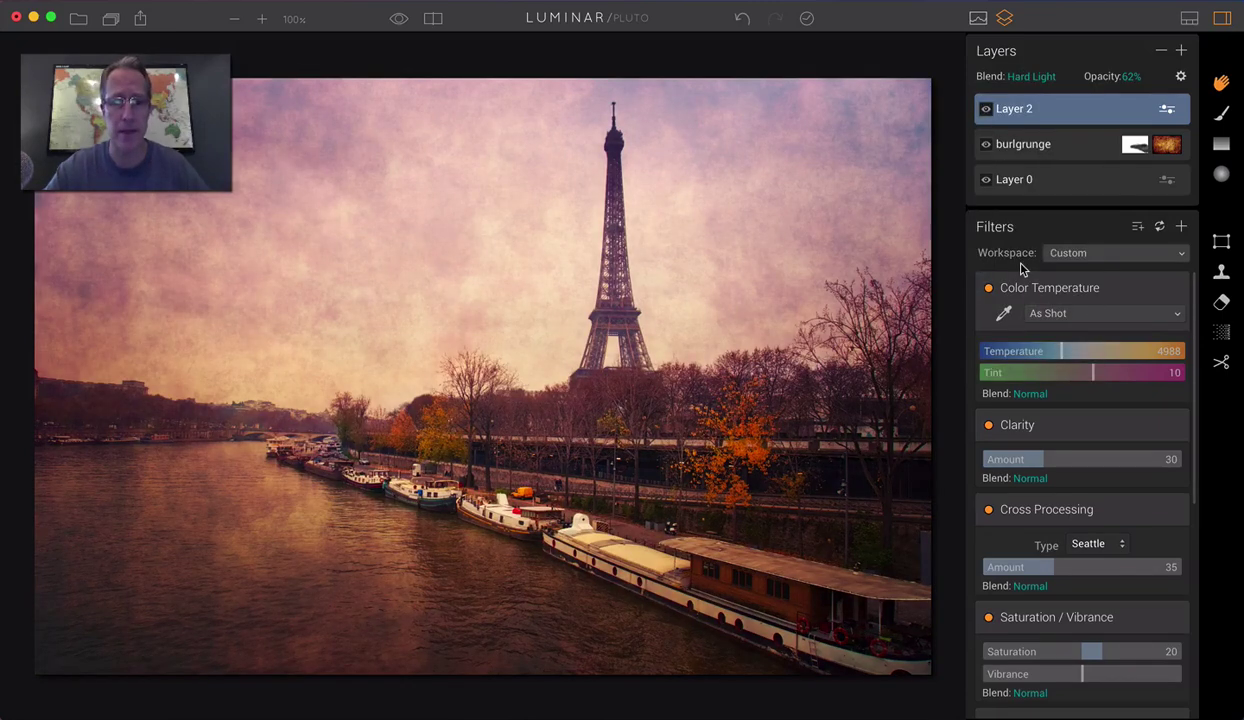
pyautogui.click(1032, 80)
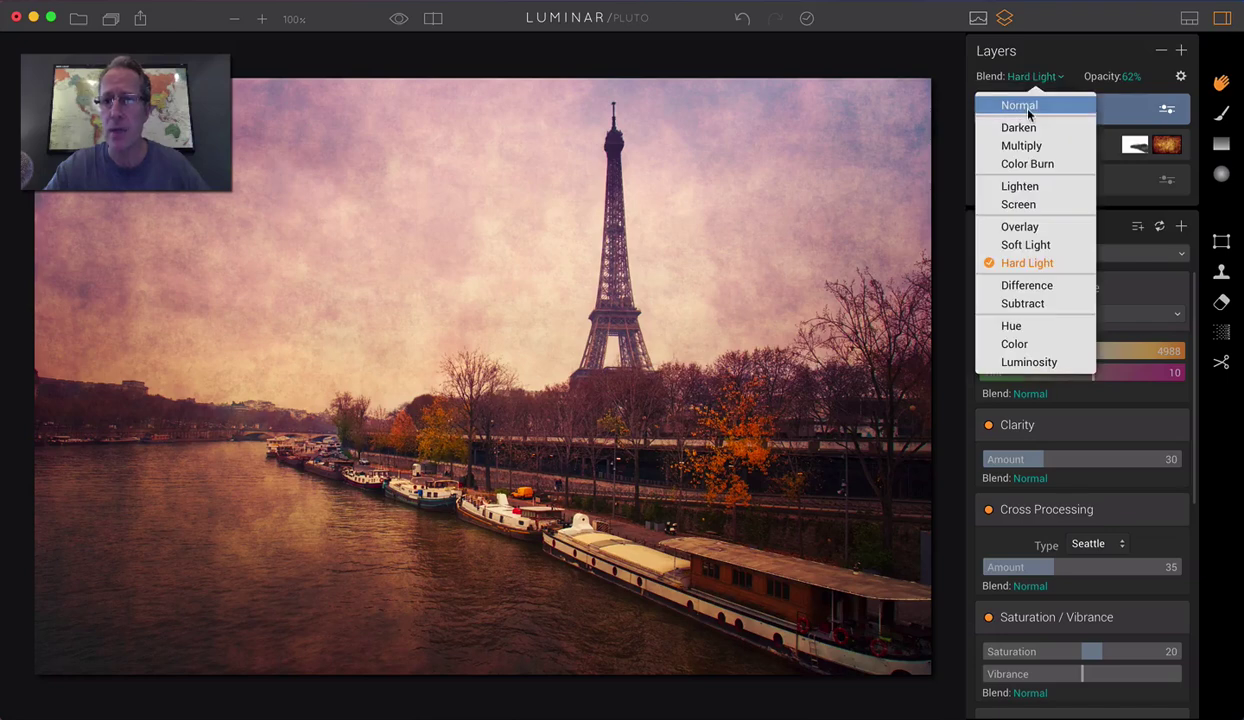
pyautogui.click(1030, 108)
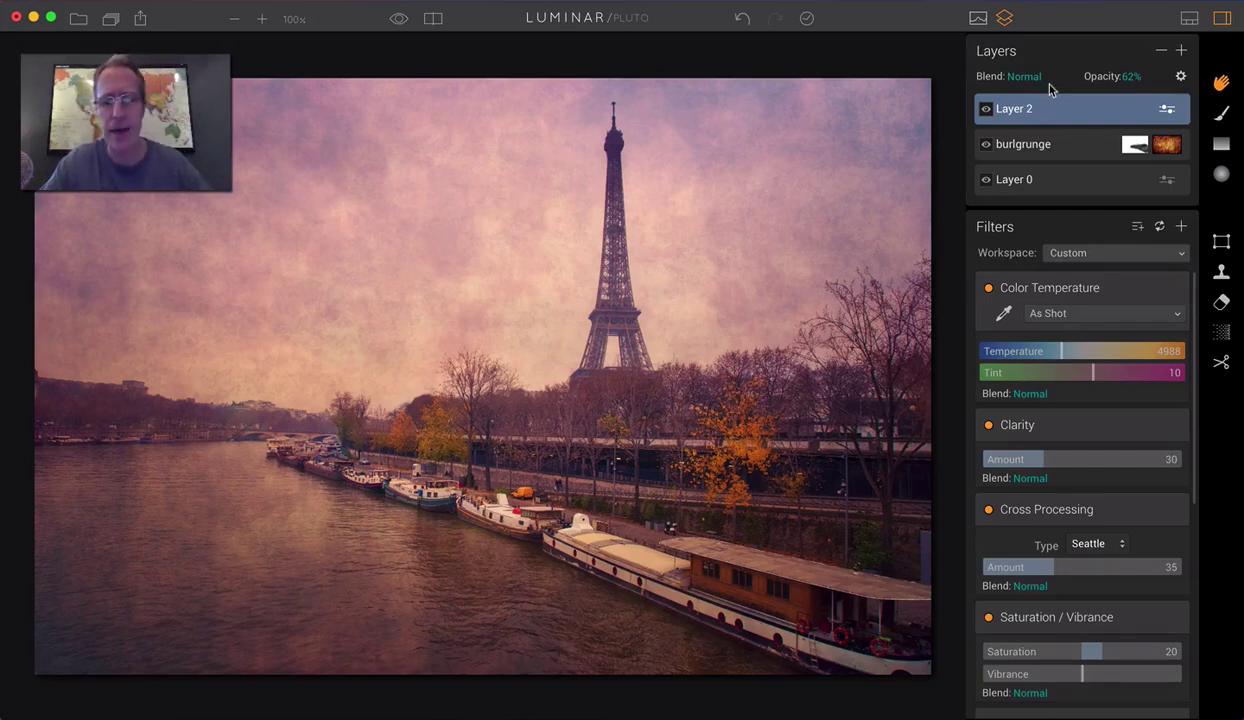
pyautogui.click(433, 18)
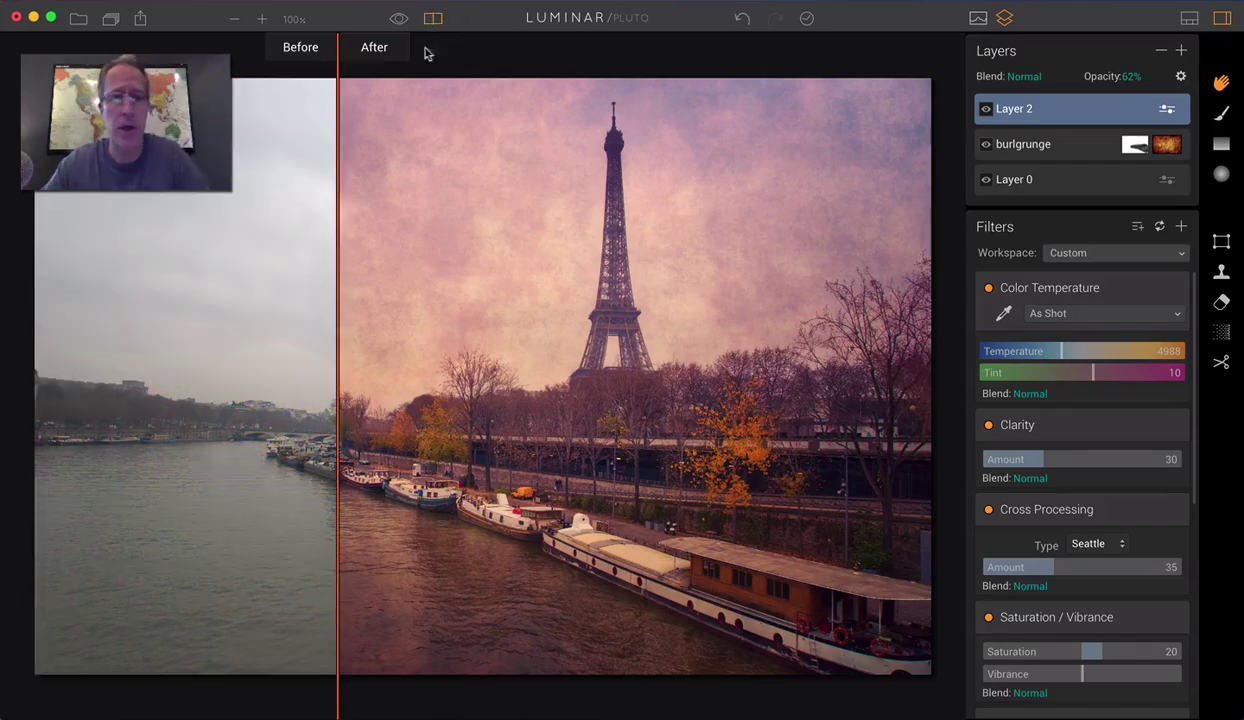
pyautogui.moveTo(336, 250); pyautogui.dragTo(772, 245)
pyautogui.moveTo(670, 229); pyautogui.dragTo(229, 194)
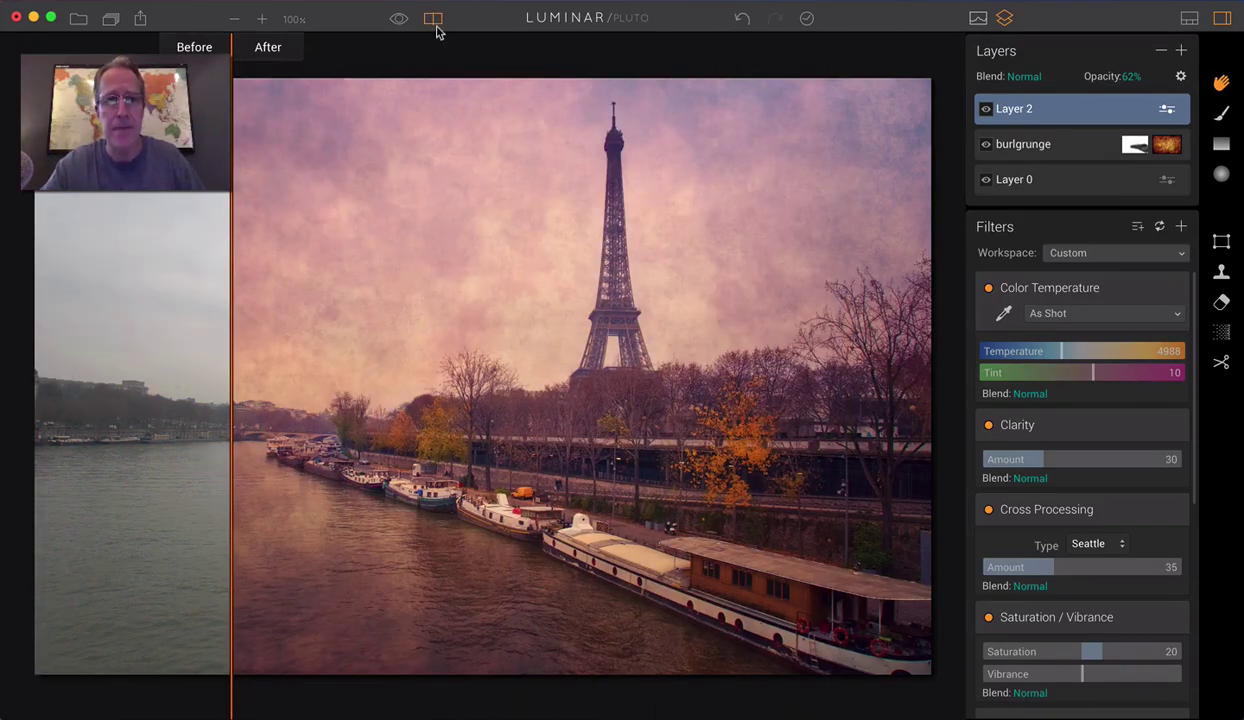
pyautogui.click(433, 19)
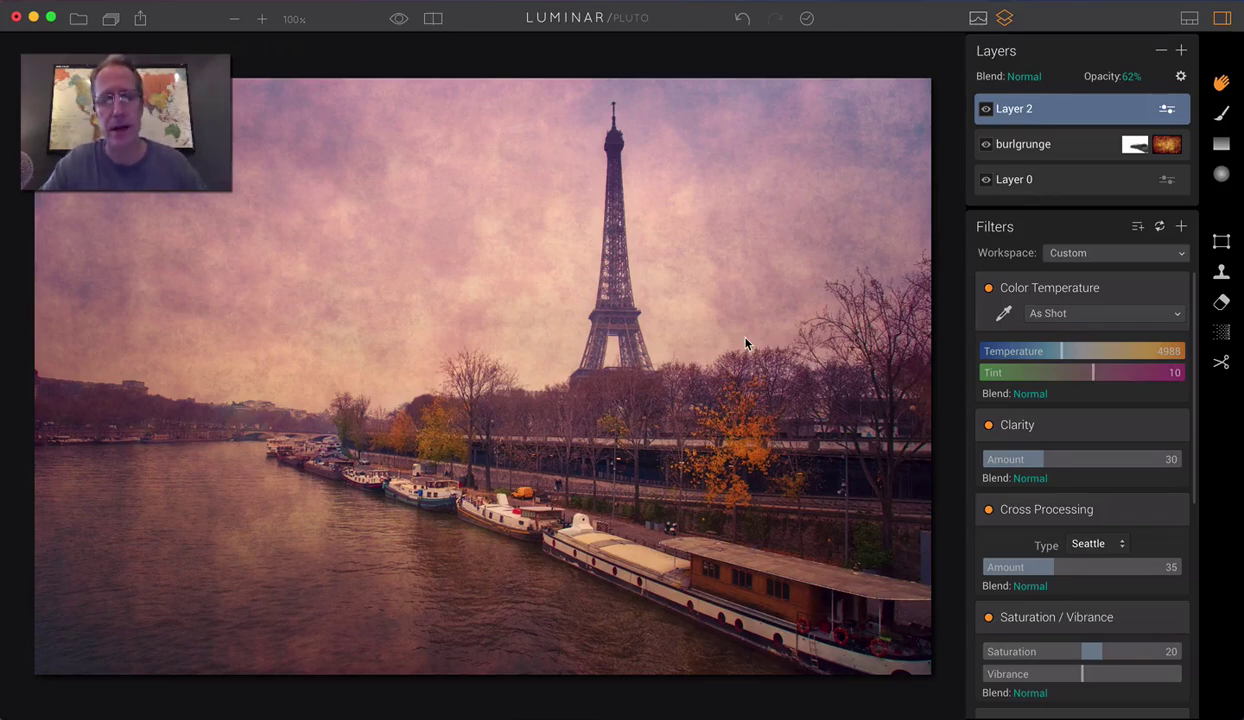
pyautogui.click(431, 18)
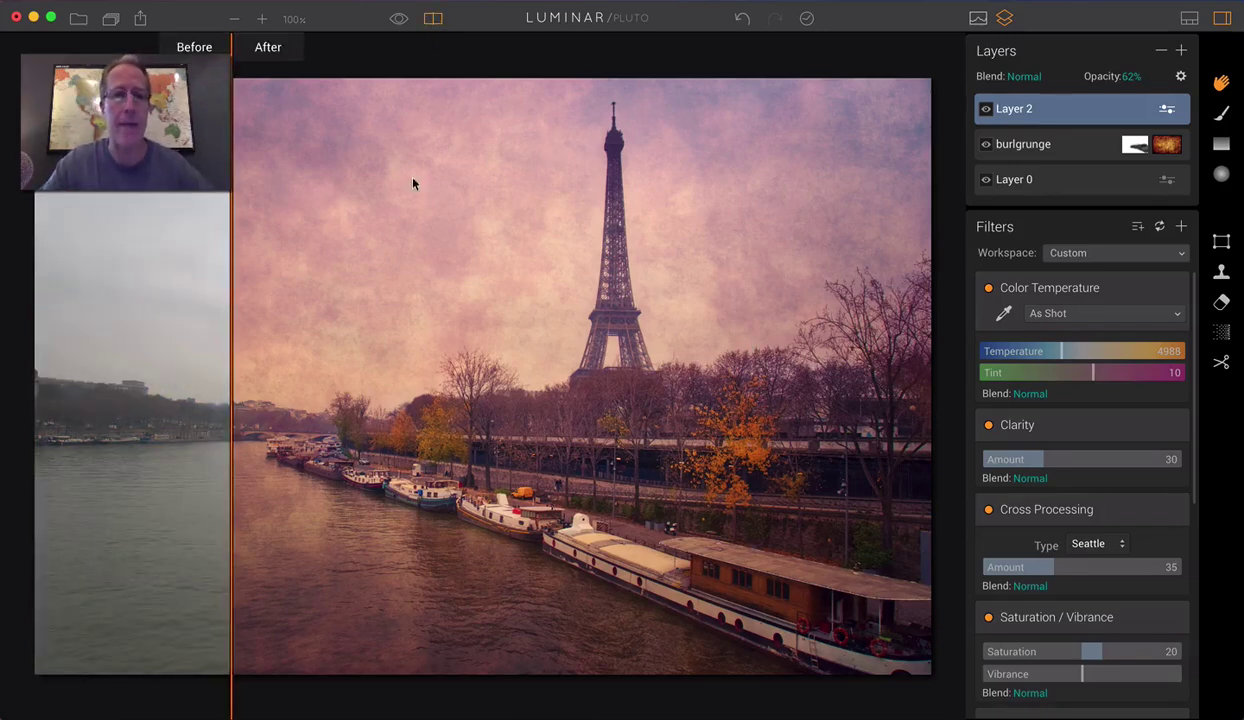
pyautogui.moveTo(246, 266); pyautogui.dragTo(802, 273)
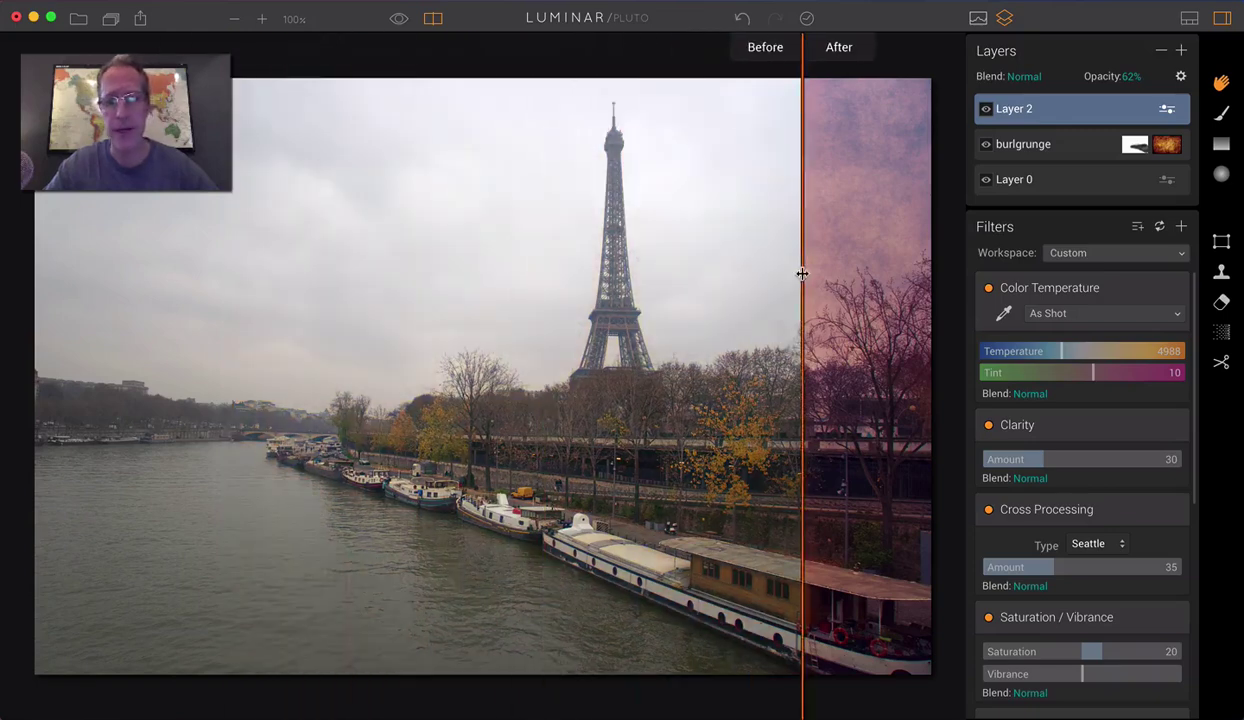
pyautogui.click(434, 20)
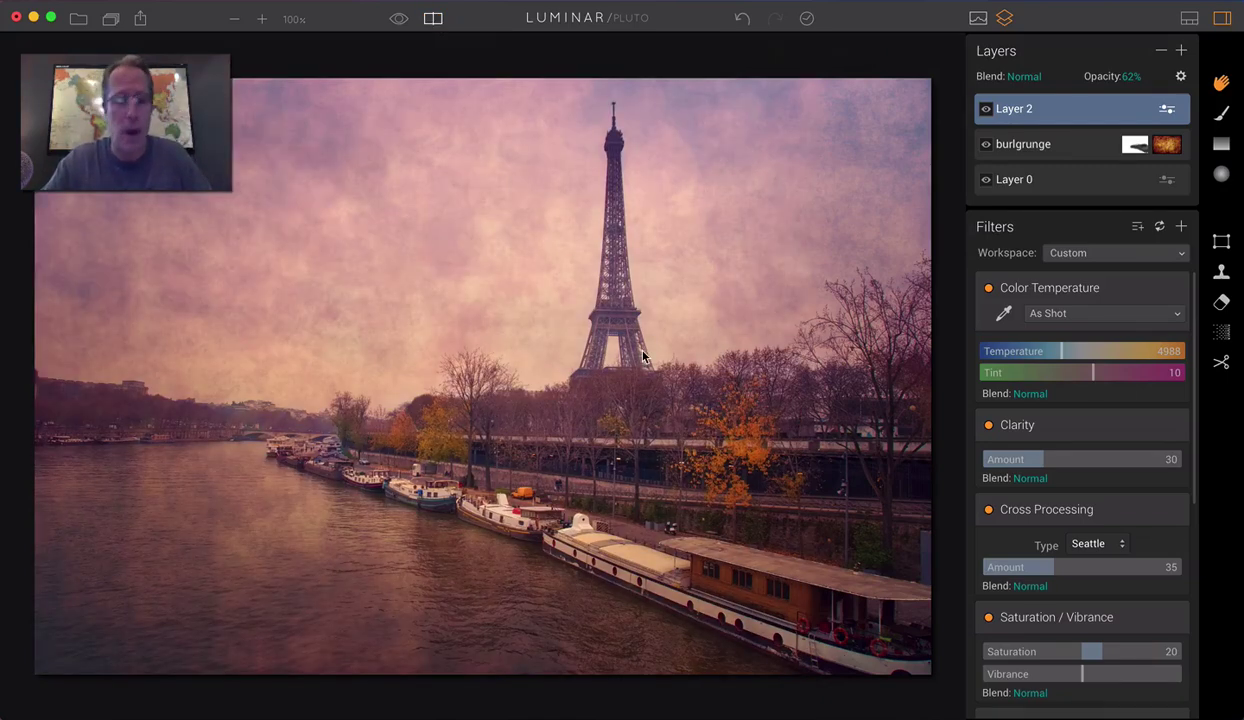